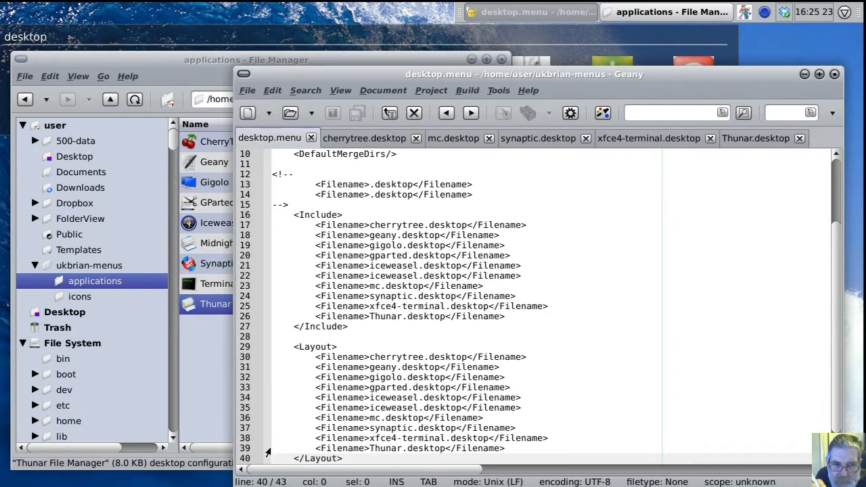
Step: Move the Thunar.desktop entry from the end of the Layout list to its first position in desktop.menu
key("Up")
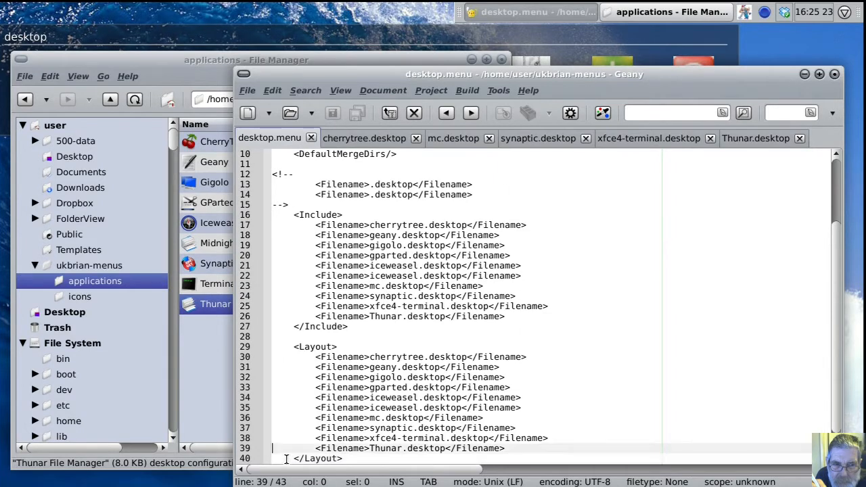
key("shift+Down")
key("ctrl+c")
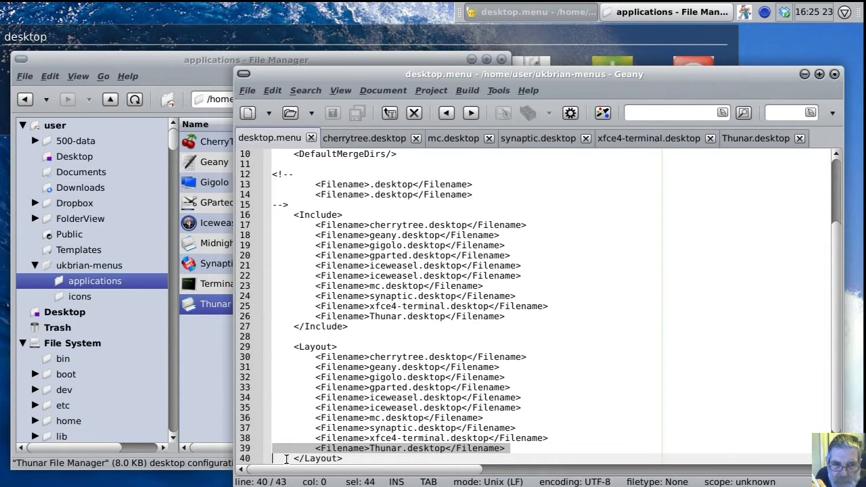
key("Delete")
key("Up")
key("Up")
key("Up")
key("Up")
key("Up")
key("Up")
key("Up")
key("Up")
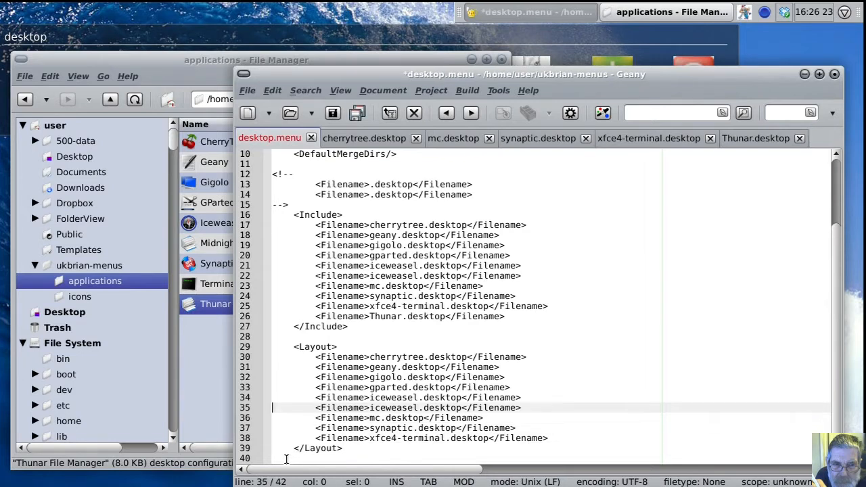
key("Up")
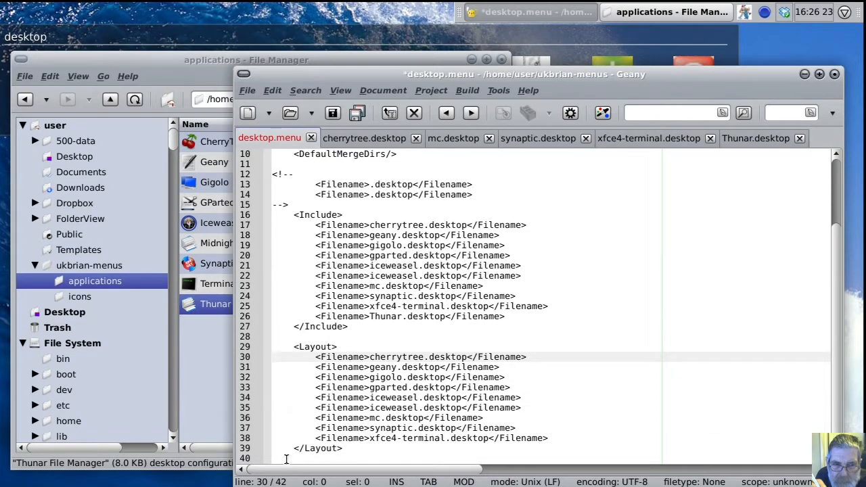
key("ctrl+v")
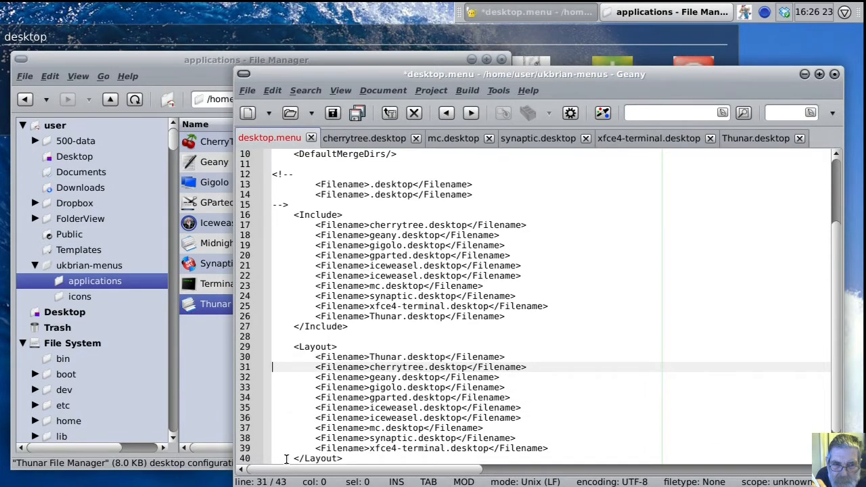
Step: Remove one of the two duplicate iceweasel.desktop entries from the Layout list
key("Down")
key("Down")
key("Down")
key("Down")
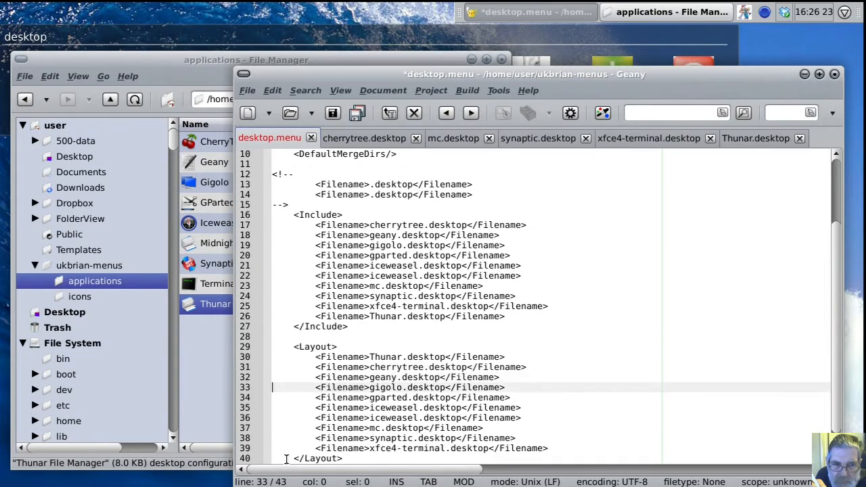
key("shift+Down")
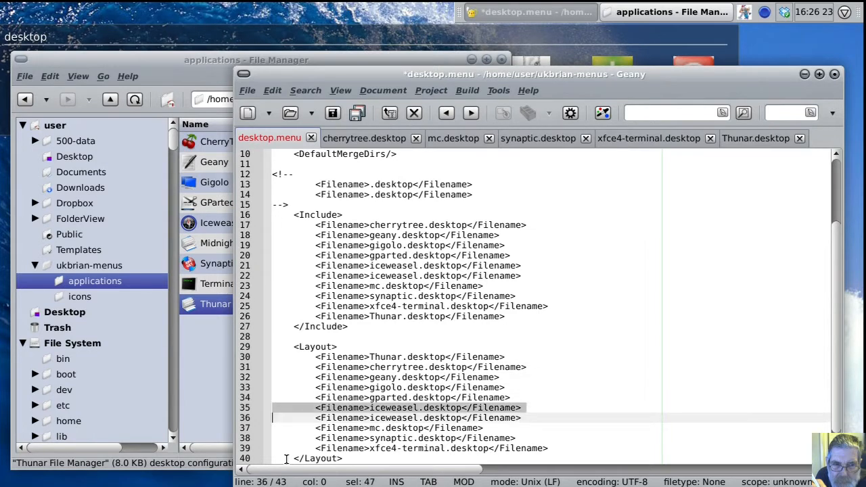
key("ctrl+x")
Step: Remove one of the two duplicate iceweasel.desktop entries from the Include list
key("Up")
key("Up")
key("Up")
key("Up")
key("Up")
key("Up")
key("Up")
key("Up")
key("Up")
key("Up")
key("Up")
key("Up")
key("Up")
key("Up")
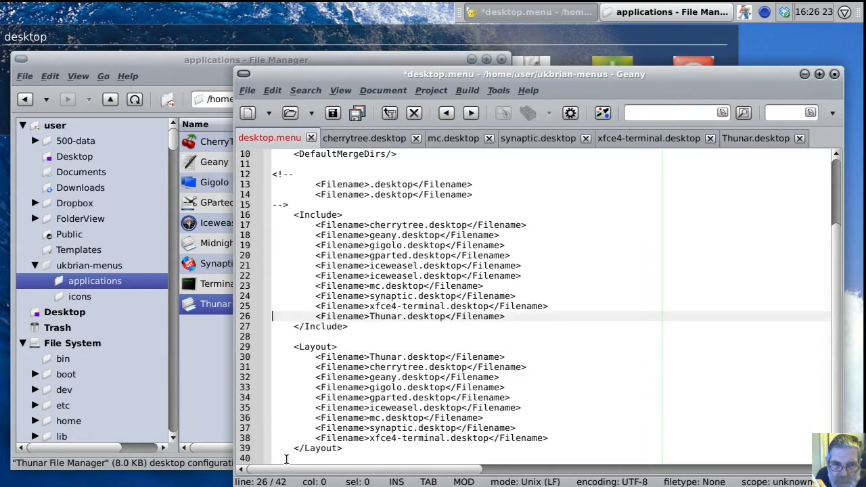
key("shift+Down")
key("ctrl+x")
Step: Move the remaining iceweasel.desktop entry in the Layout list to directly below Thunar.desktop
key("Down")
key("Down")
key("Down")
key("Down")
key("Down")
key("Down")
key("Down")
key("Down")
key("Down")
key("Down")
key("Down")
key("Down")
key("Down")
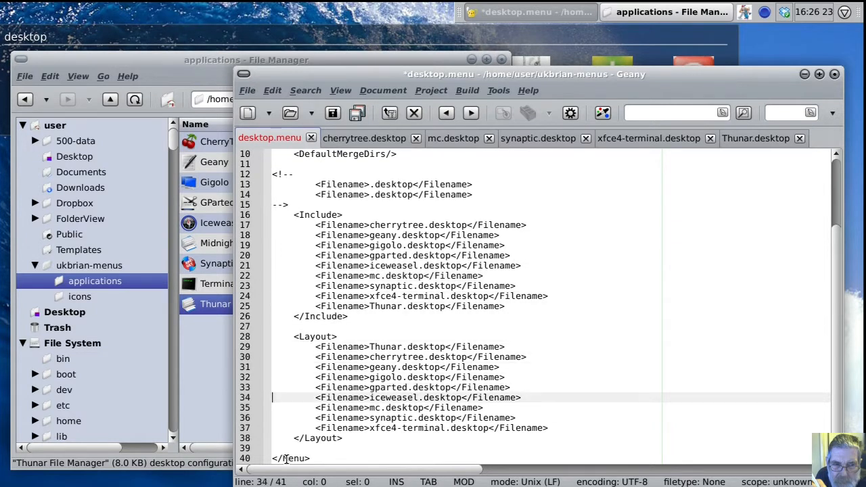
key("shift+Down")
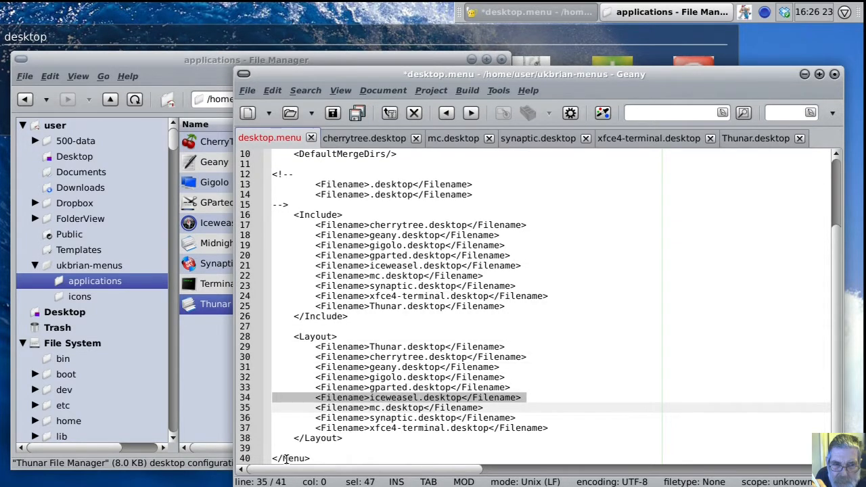
key("ctrl+x")
key("Up")
key("Up")
key("Up")
key("Up")
key("Up")
key("Up")
key("Up")
key("Up")
key("Up")
key("Up")
key("Up")
key("Up")
key("Up")
key("Up")
key("Up")
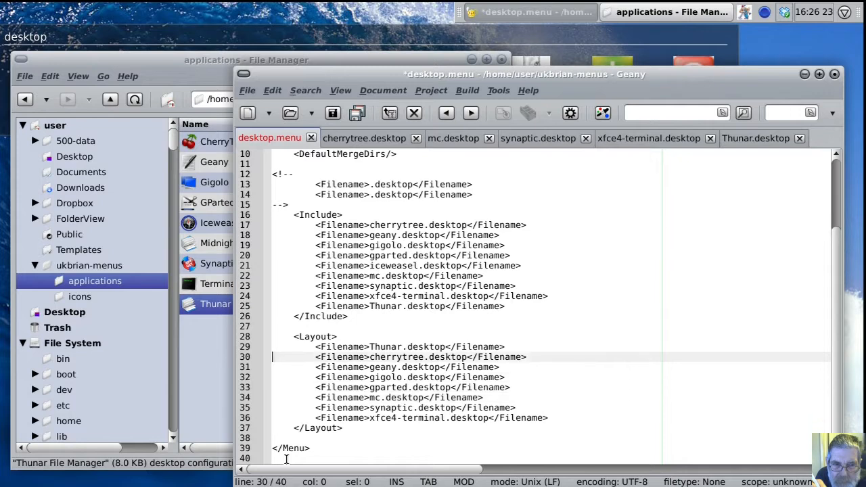
key("Up")
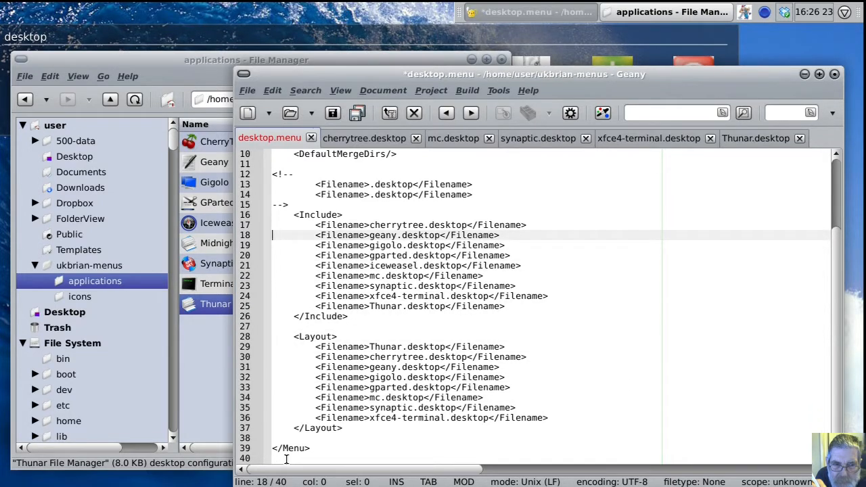
key("Down")
key("Down")
key("Down")
key("Down")
key("Down")
key("Down")
key("Down")
key("Down")
key("Down")
key("Down")
key("Down")
key("Down")
key("Down")
key("Up")
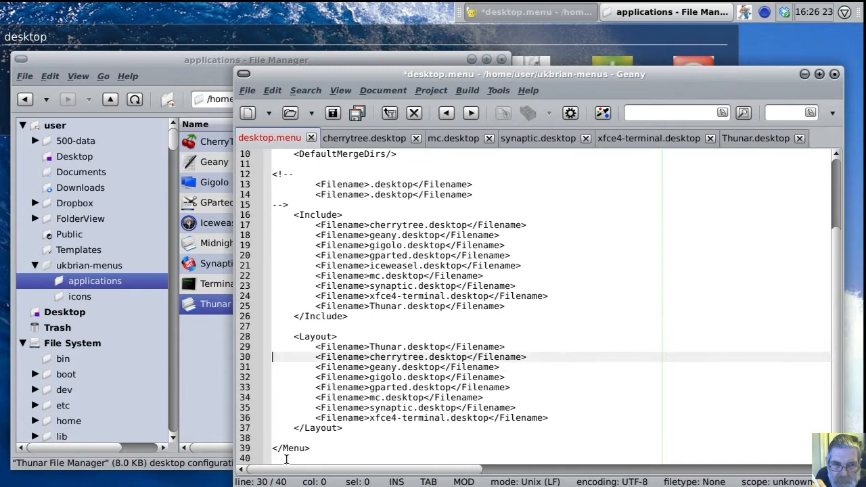
key("ctrl+v")
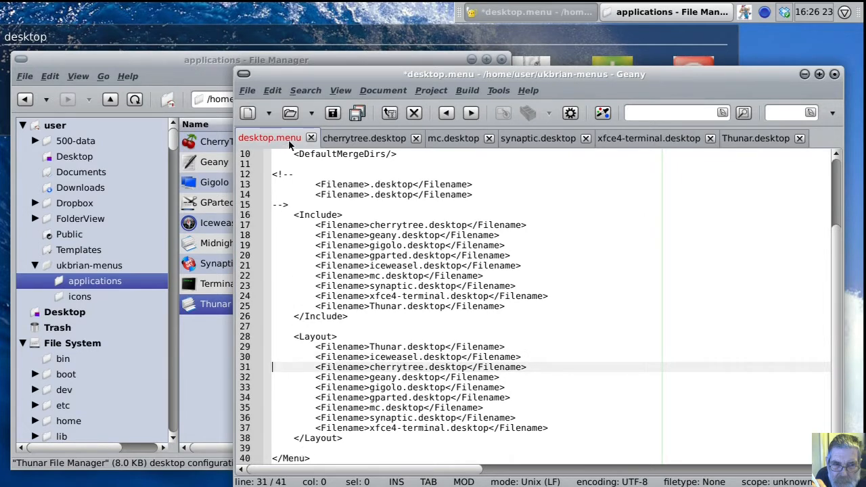
Step: Save desktop.menu and check the order of the applications in the panel's custom menu
left_click(330, 115)
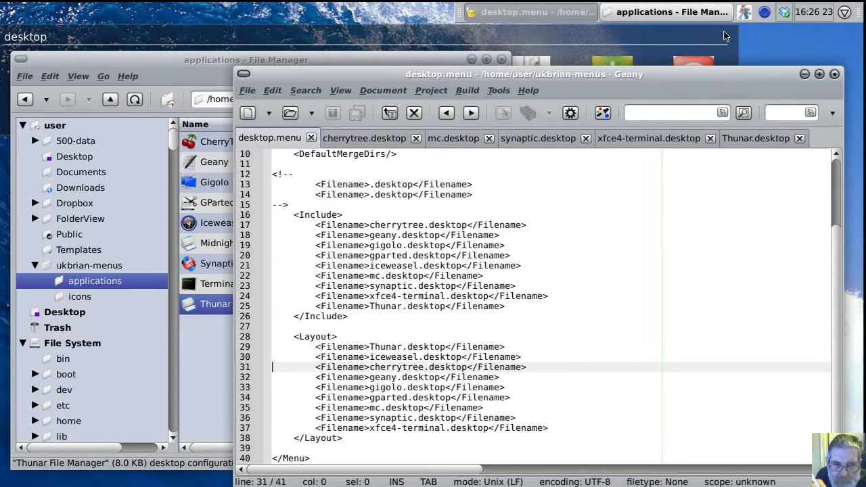
left_click(744, 16)
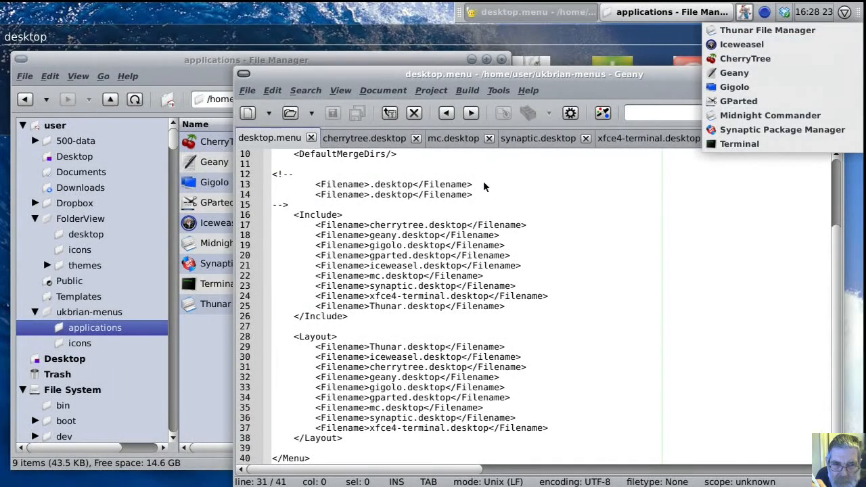
key("Escape")
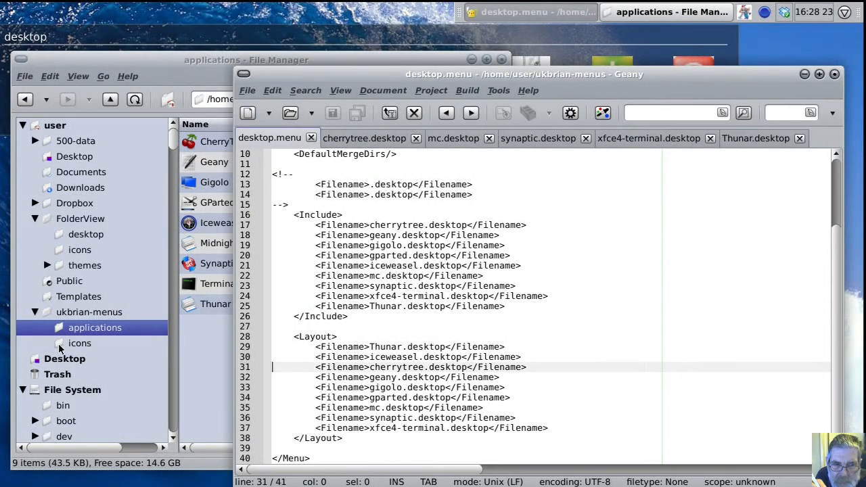
Step: In the file manager, open the icons folder of ukbrian-menus and copy its path /home/user/ukbrian-menus/icons
left_click(60, 346)
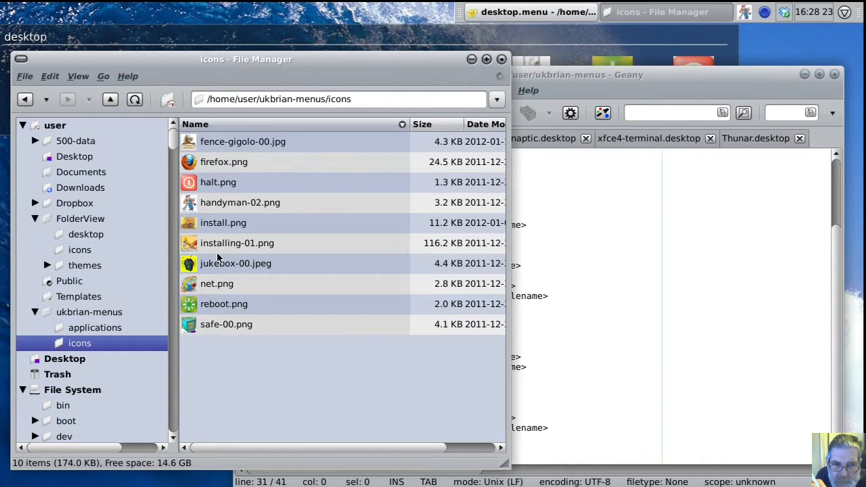
left_click(360, 100)
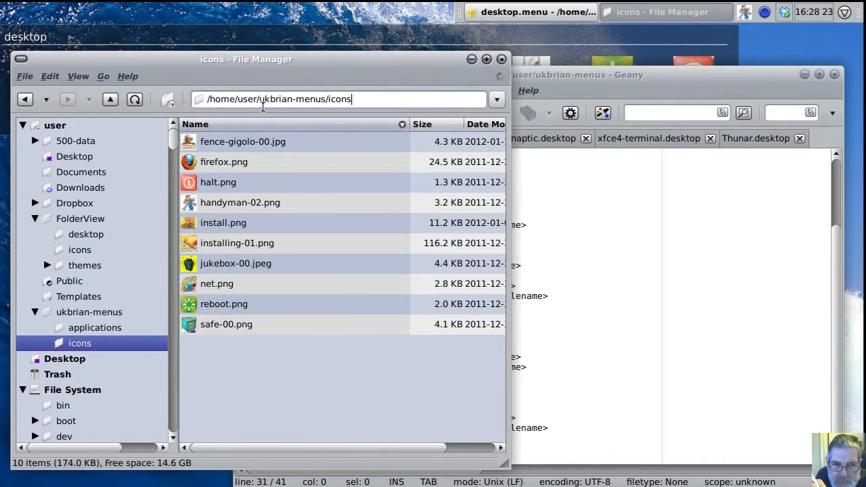
left_click_drag(353, 100, 204, 99)
right_click(216, 99)
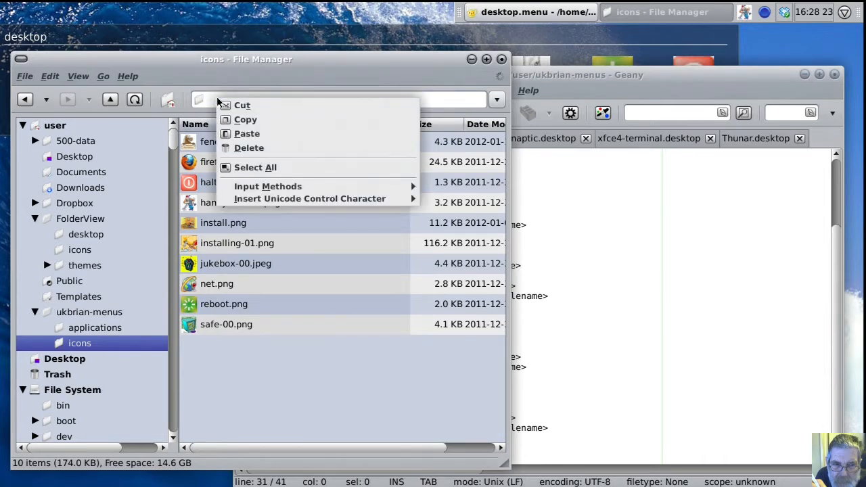
left_click(243, 120)
Step: Switch to Geany and close the cherrytree, mc, synaptic, xfce4-terminal and Thunar .desktop files, keeping desktop.menu open
left_click(551, 76)
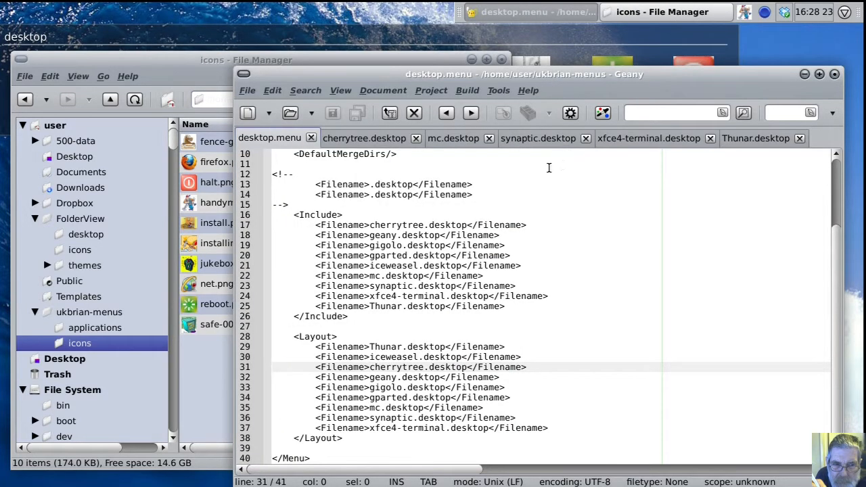
left_click(415, 138)
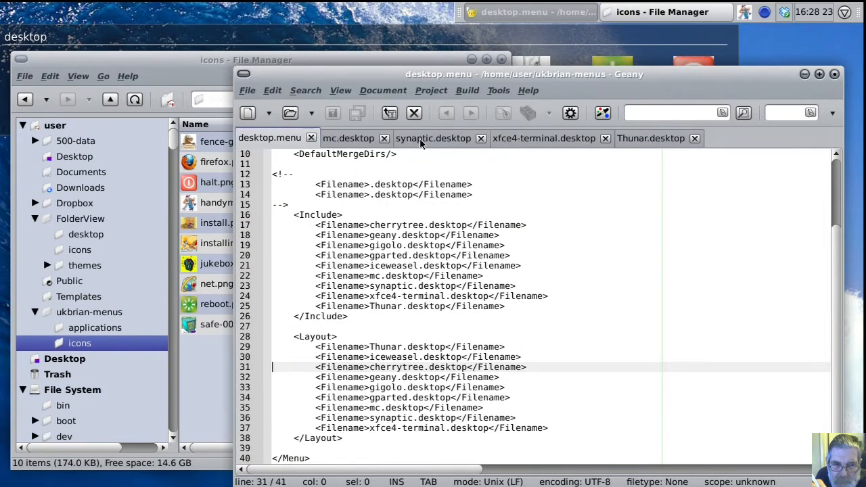
left_click(383, 138)
left_click(408, 138)
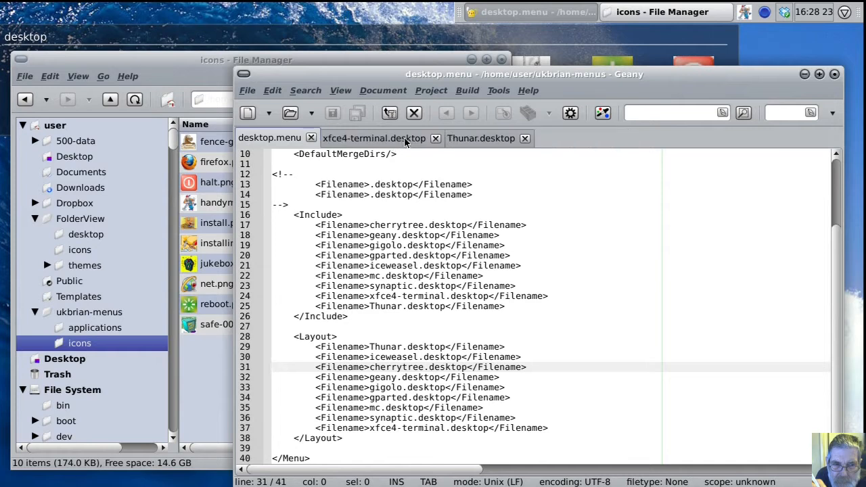
left_click(436, 138)
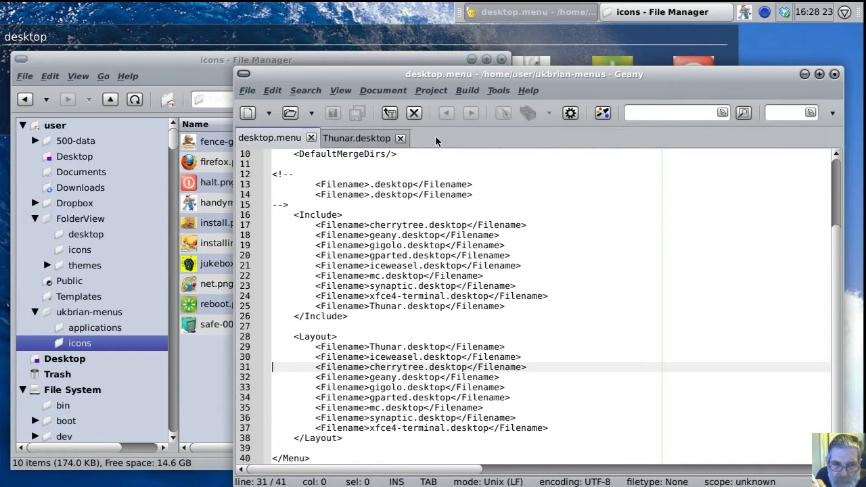
left_click(400, 139)
Step: In the file manager, open the Gigolo launcher from the ukbrian-menus applications folder for editing in Geany
left_click(201, 59)
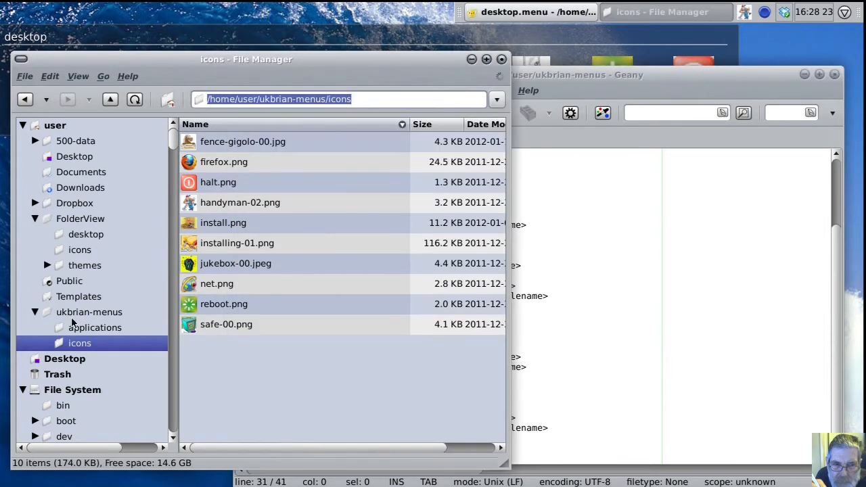
left_click(75, 326)
left_click(204, 184)
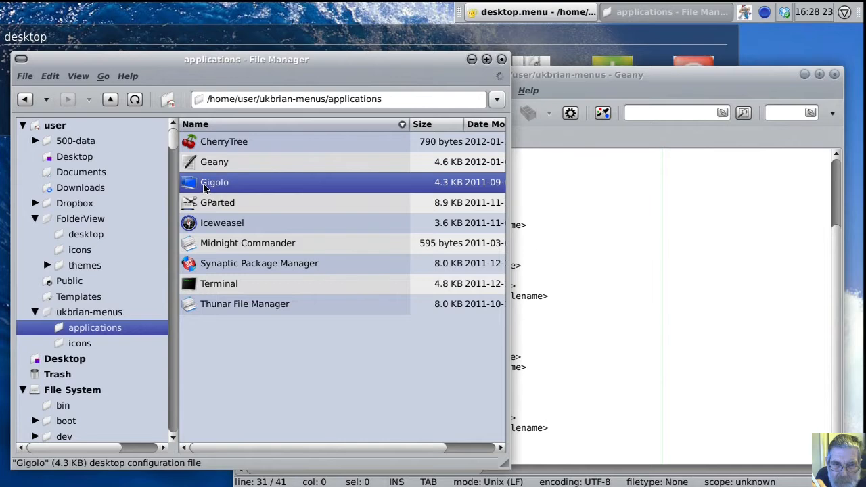
right_click(204, 184)
mouse_move(216, 206)
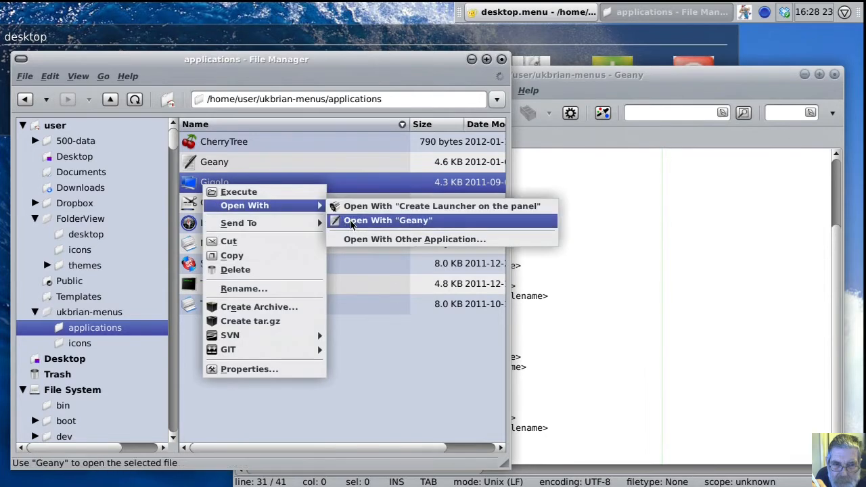
left_click(353, 221)
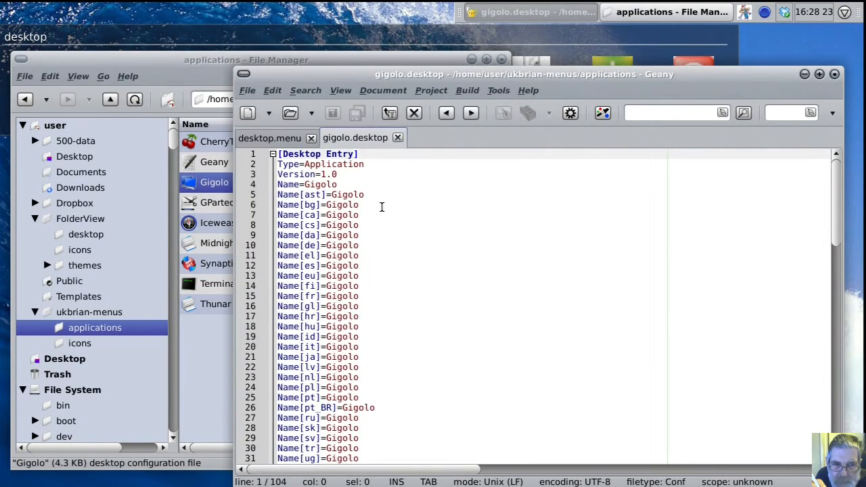
Step: Replace the Icon value gtk-network in gigolo.desktop with the copied path /home/user/ukbrian-menus/icons
scroll(382, 207, "down", 20)
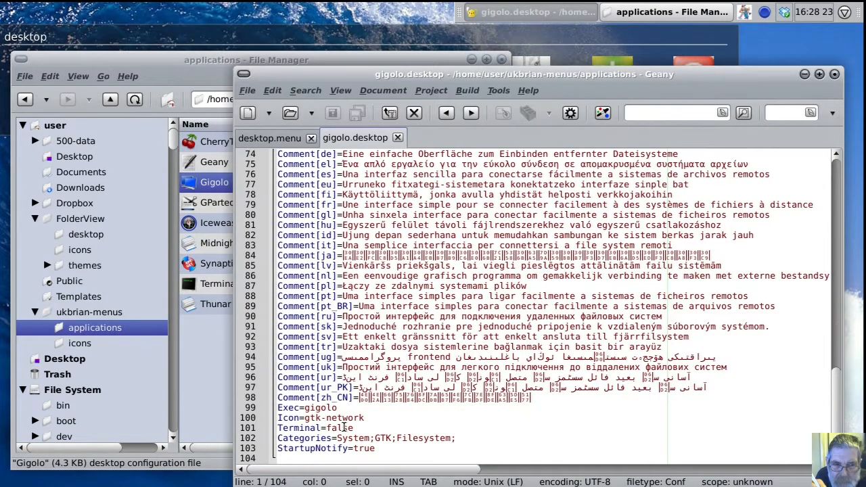
left_click_drag(305, 418, 362, 418)
right_click(363, 418)
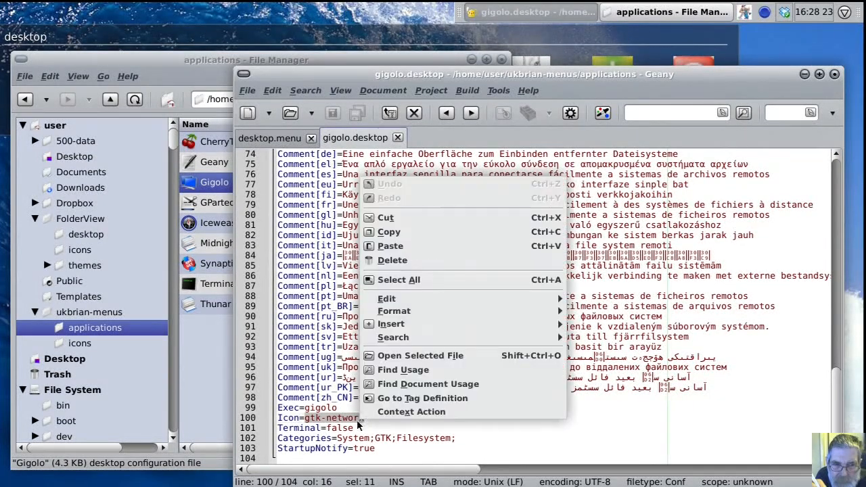
left_click(396, 248)
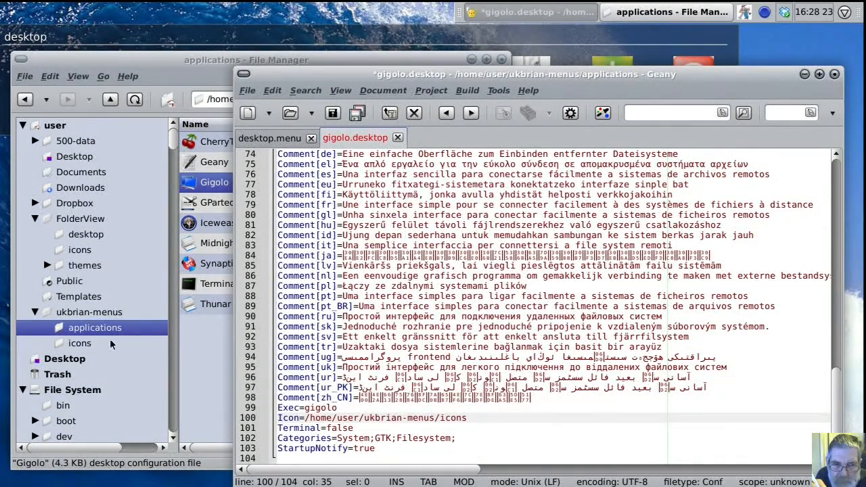
Step: In the file manager, copy the full file name of fence-gigolo-00.jpg from the ukbrian-menus icons folder without renaming the file
left_click(73, 344)
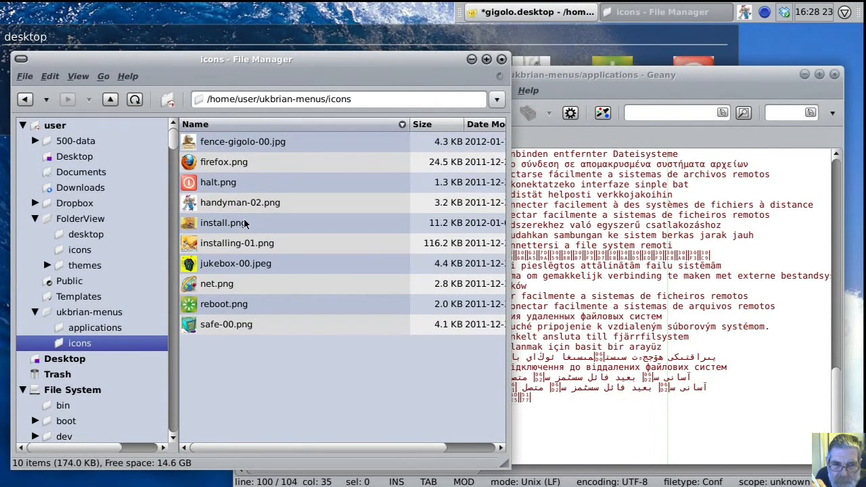
left_click(251, 142)
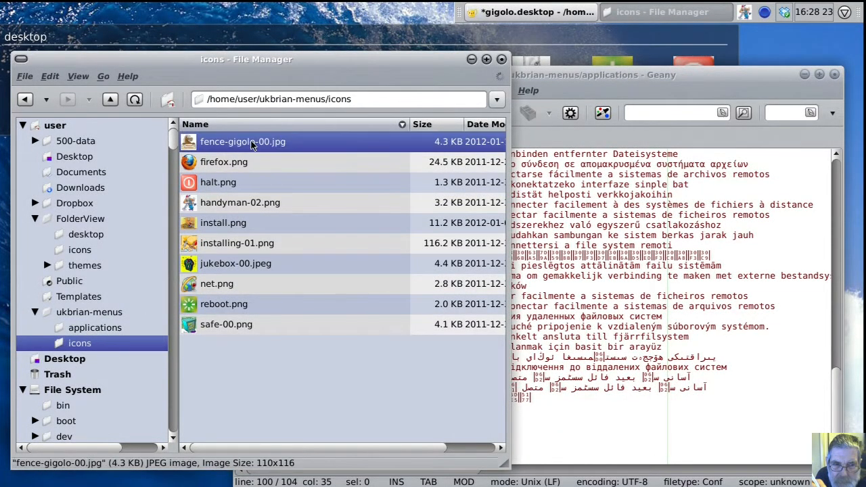
right_click(250, 139)
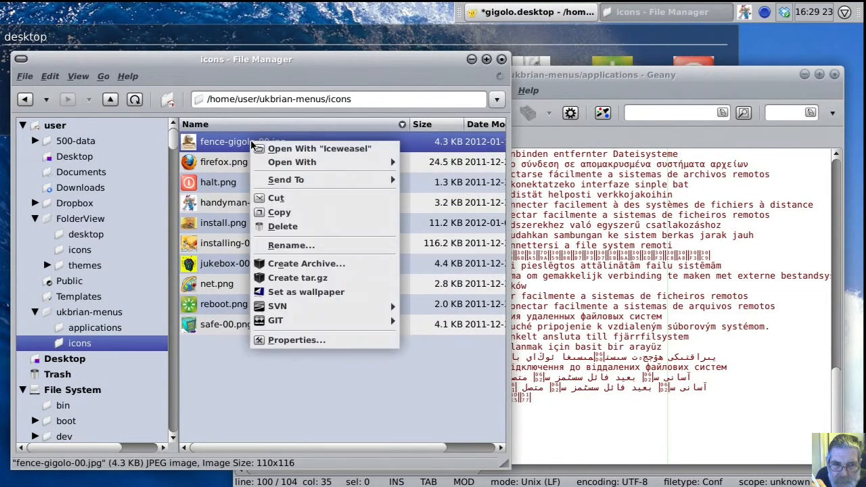
left_click(291, 245)
left_click_drag(298, 277, 211, 279)
right_click(222, 278)
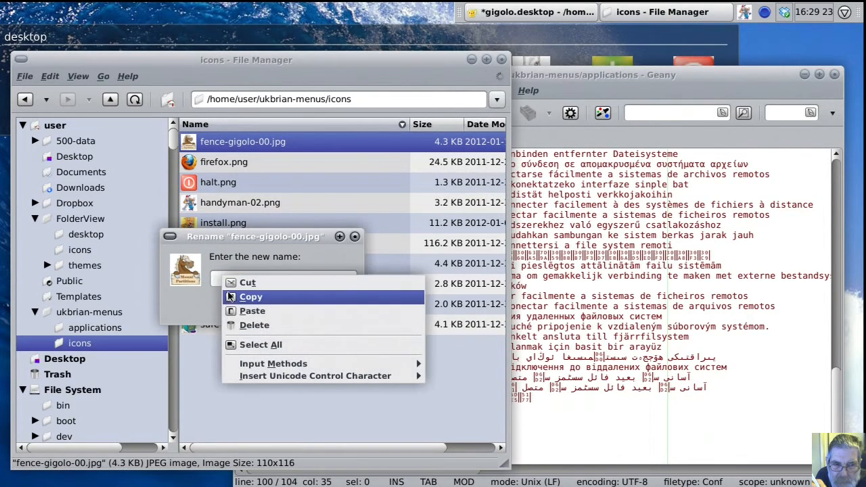
left_click(230, 297)
left_click(265, 309)
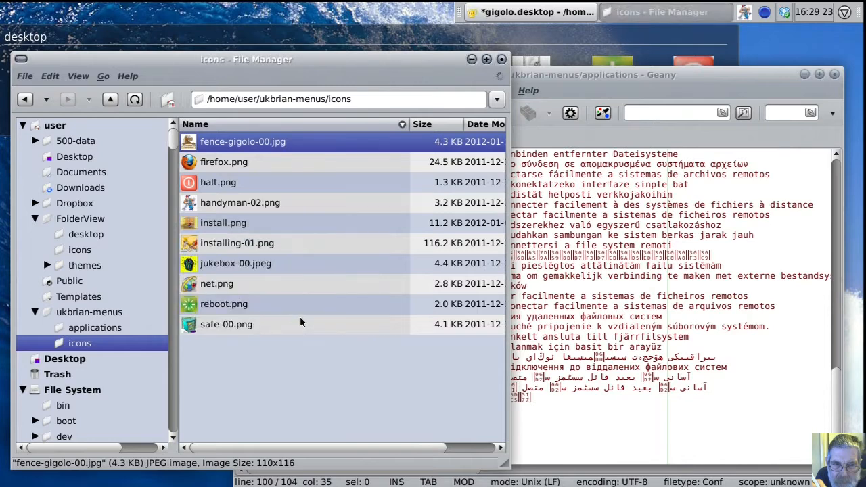
Step: Switch to Geany, append /fence-gigolo-00.jpg to the Icon path in gigolo.desktop and save the file
left_click(580, 76)
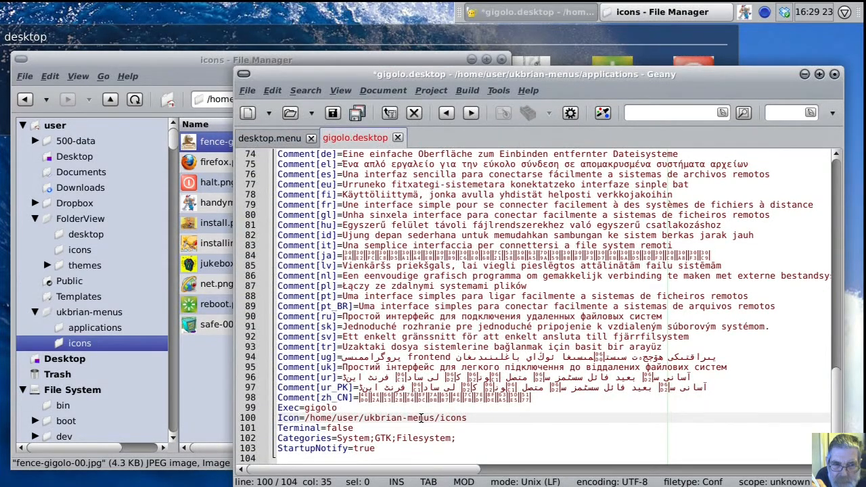
type("/")
right_click(475, 418)
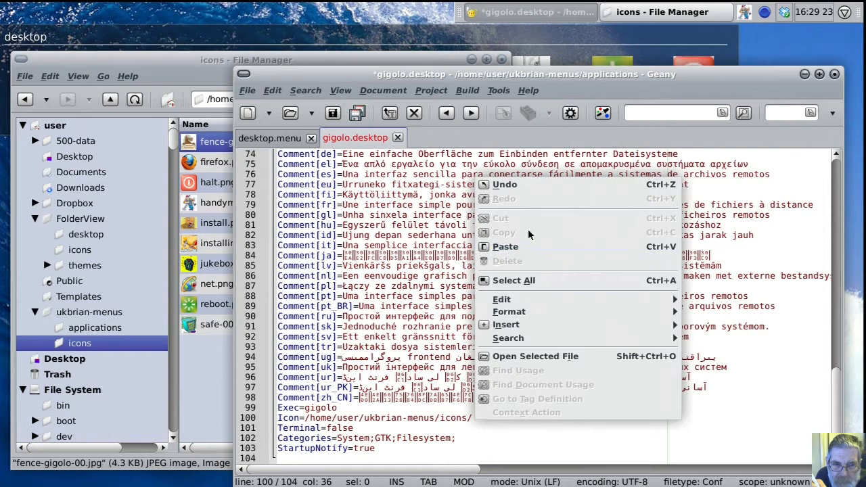
left_click(531, 246)
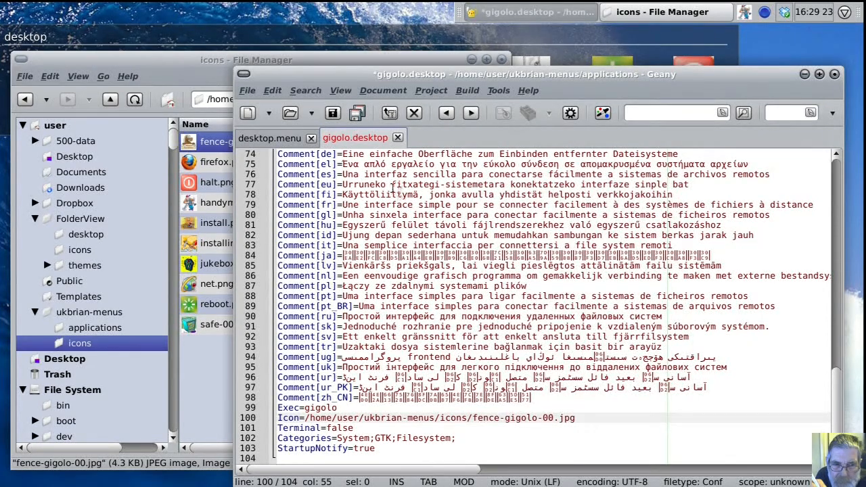
left_click(332, 113)
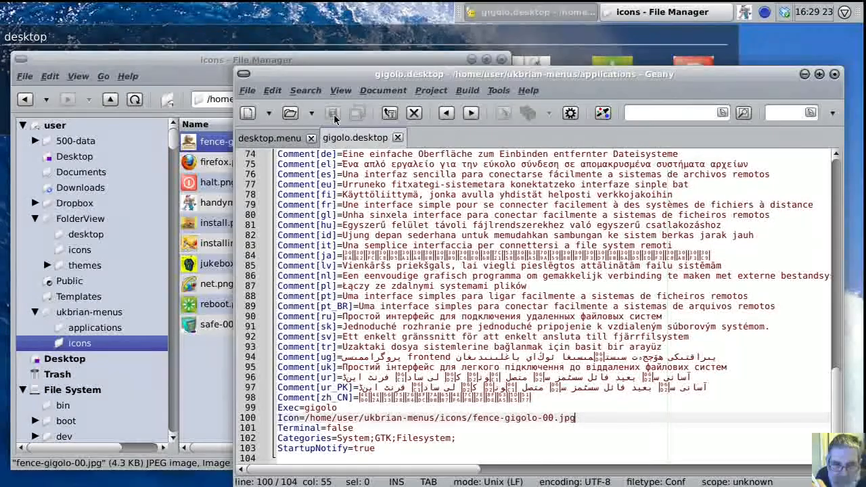
Step: Launch CherryTree and copy the two NOPASSWD lines for /sbin/halt and /sbin/reboot from the sudoers note under a-saline
left_click(744, 16)
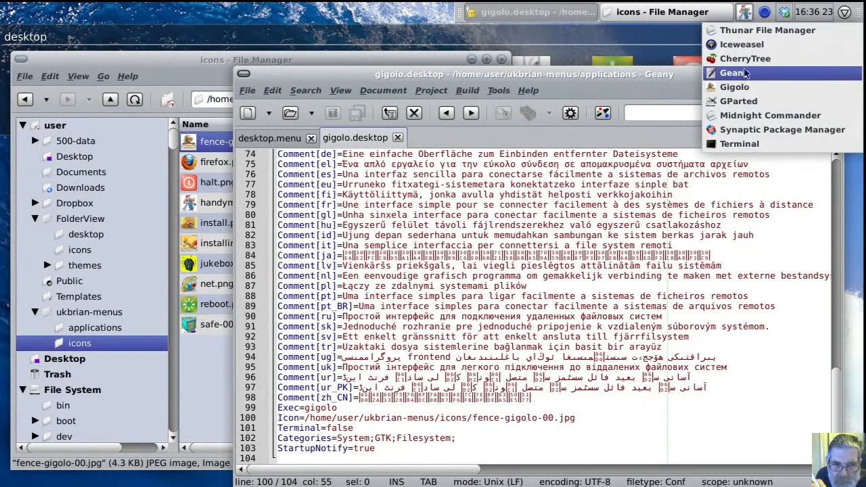
left_click(747, 60)
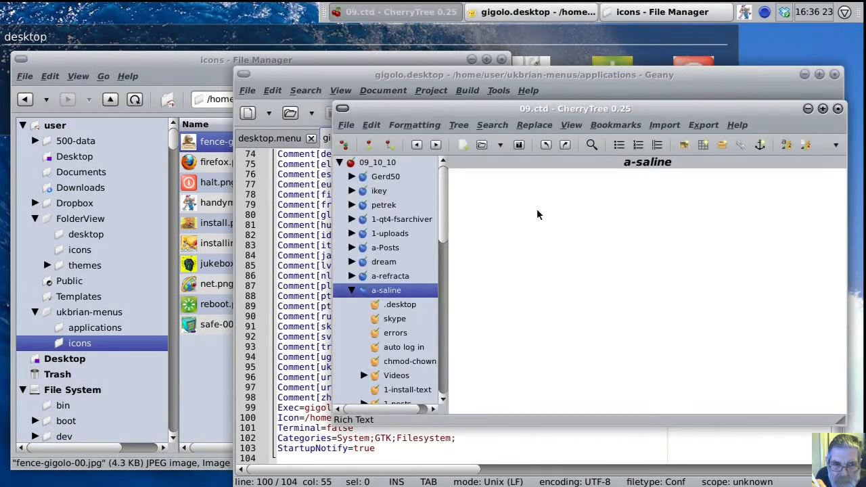
scroll(446, 246, "down", 1)
left_click_drag(446, 246, 394, 318)
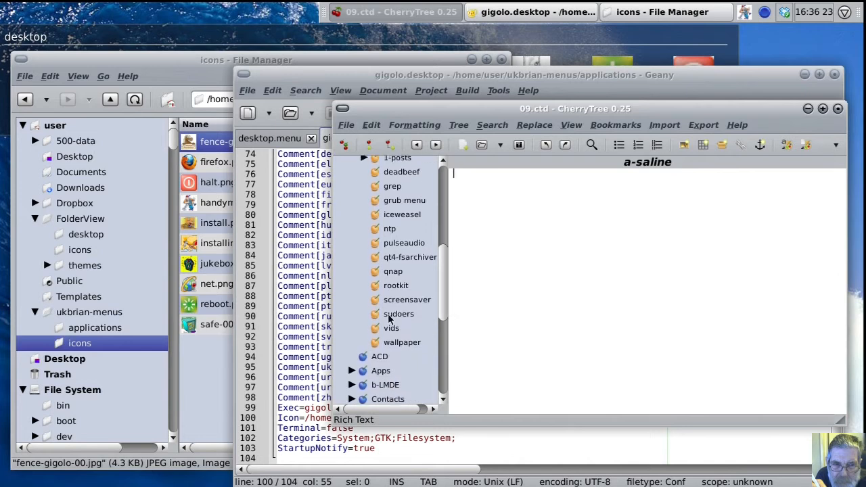
left_click(395, 317)
left_click(625, 196)
left_click_drag(625, 196, 452, 184)
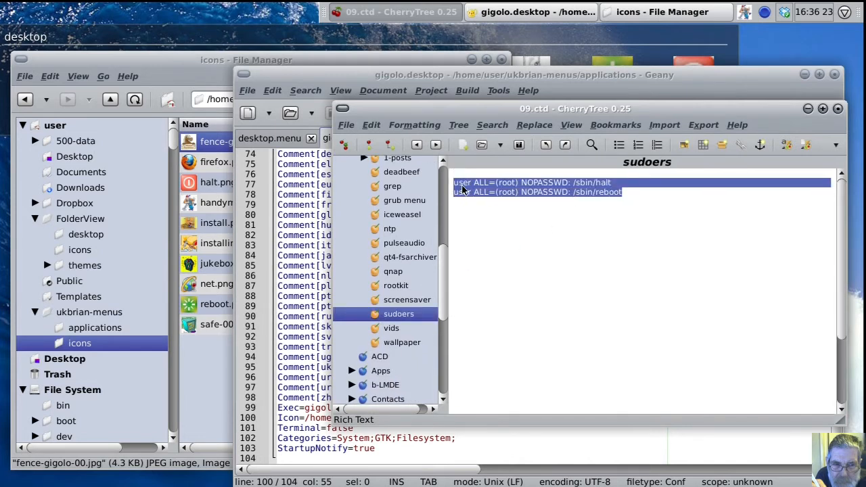
right_click(463, 189)
left_click(474, 202)
Step: Launch a Terminal and open the sudoers file for editing with sudo visudo
left_click(744, 13)
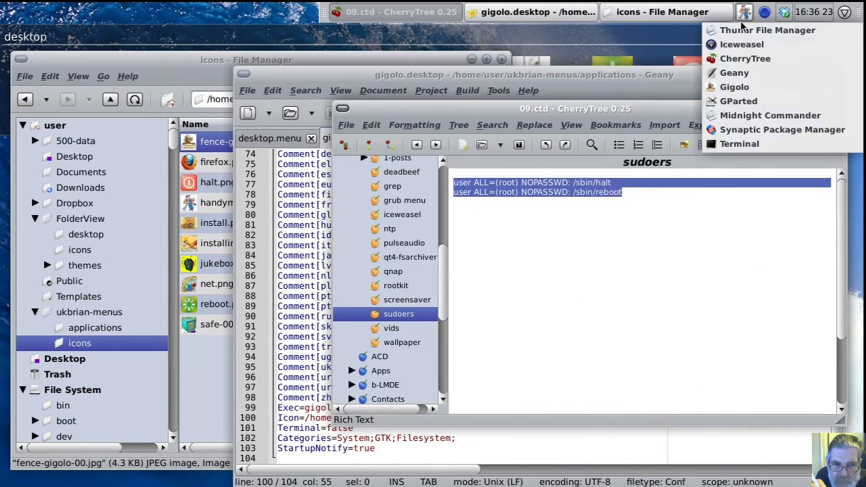
left_click(727, 145)
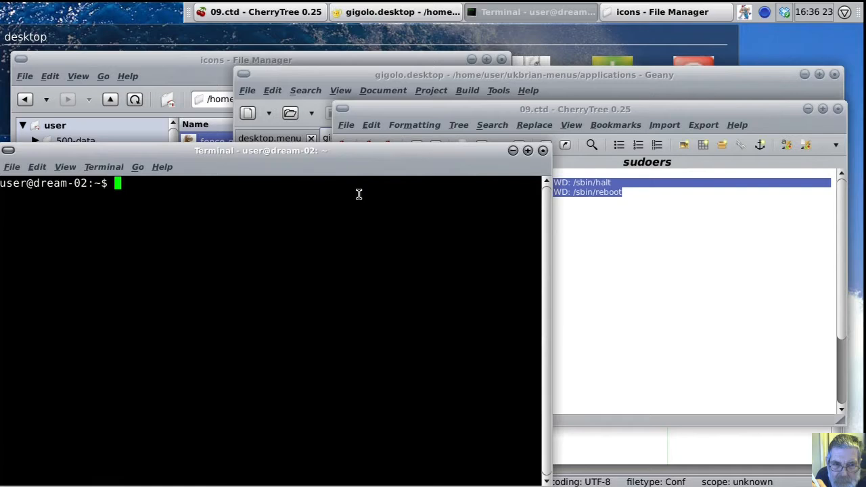
type("sudo visudo")
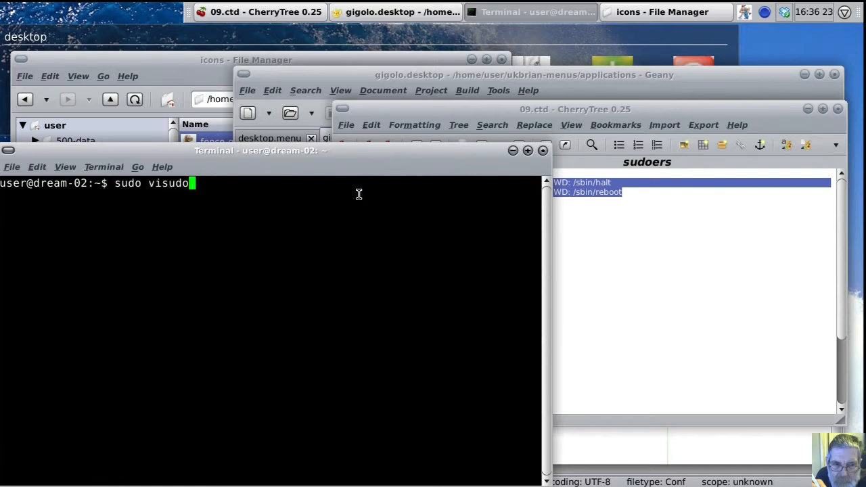
key("Return")
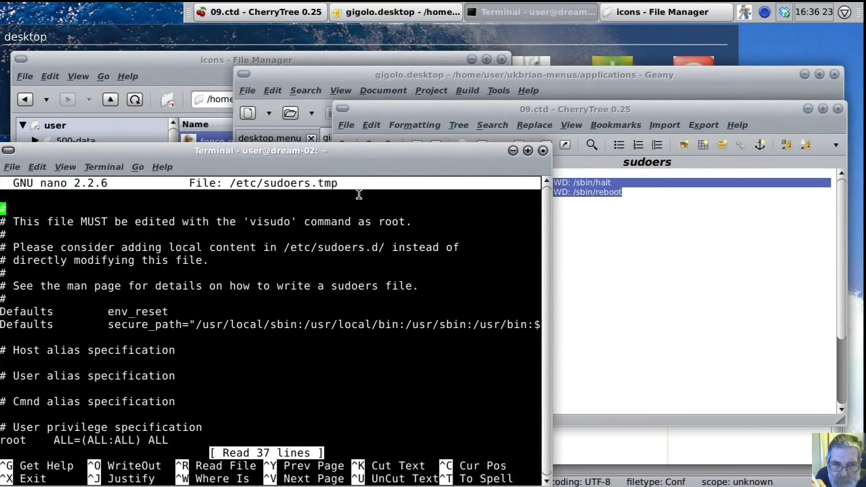
Step: Paste the copied NOPASSWD lines for /sbin/halt and /sbin/reboot below the #includedir /etc/sudoers.d line
key("Page_Down")
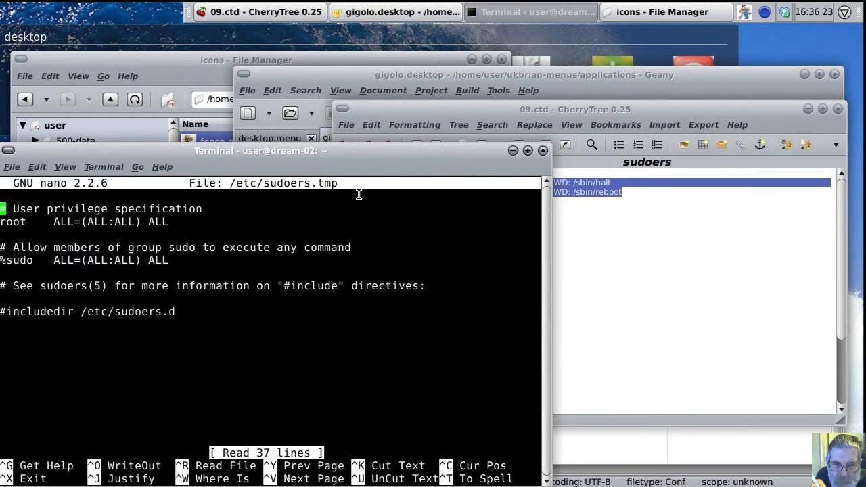
key("Down")
key("Down")
key("Down")
key("Down")
key("Down")
key("Down")
key("Down")
key("Down")
key("Down")
right_click(4, 327)
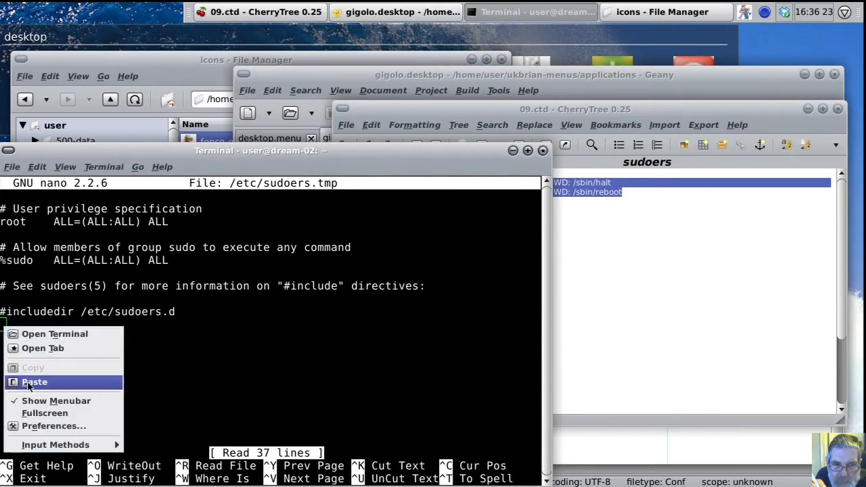
left_click(28, 384)
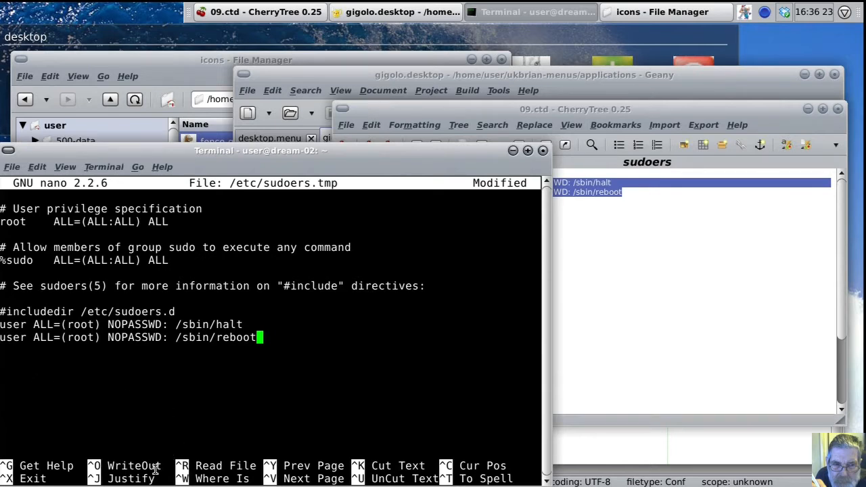
Step: Write the changes to /etc/sudoers.tmp, exit nano and close the terminal window
key("ctrl+o")
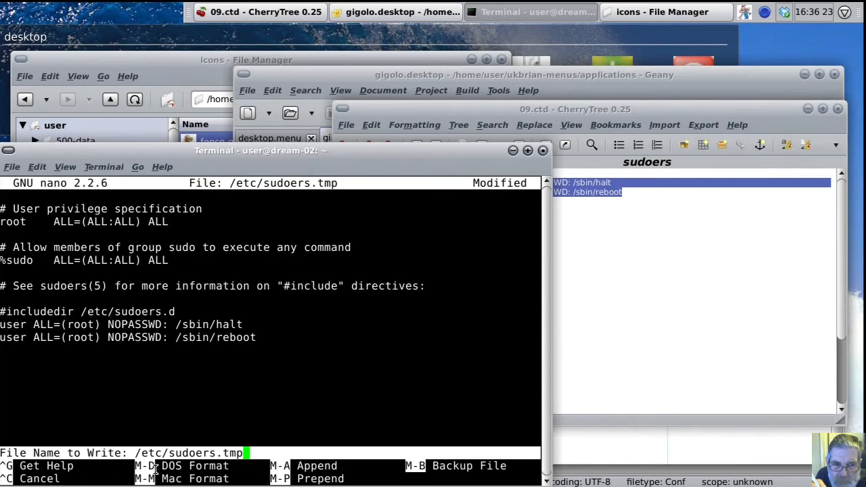
key("Return")
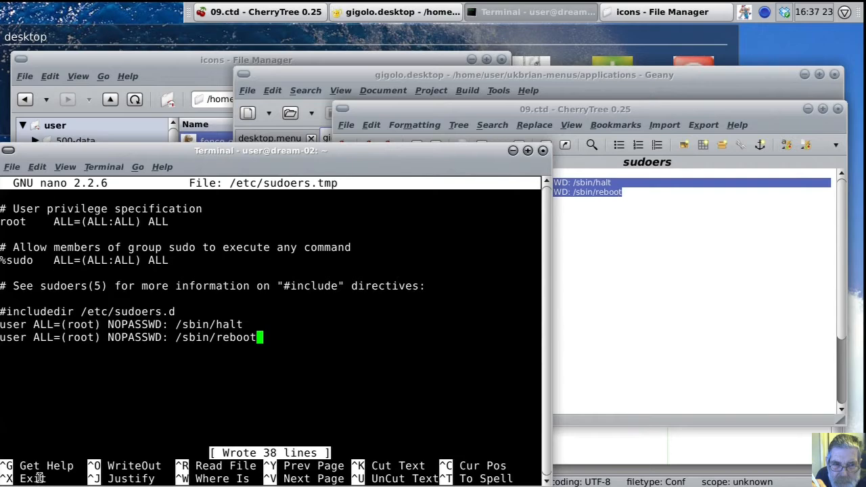
key("ctrl+x")
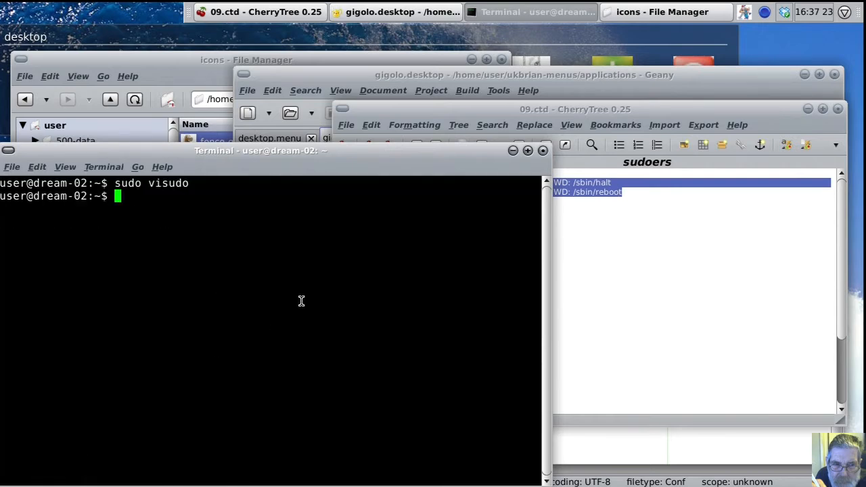
left_click(543, 151)
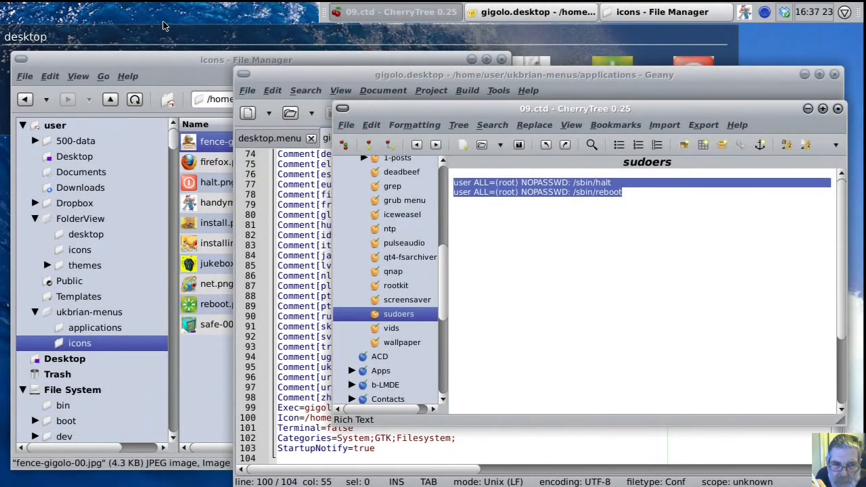
Step: Start a new desktop launcher named Reboot with the command sudo reboot
right_click(166, 25)
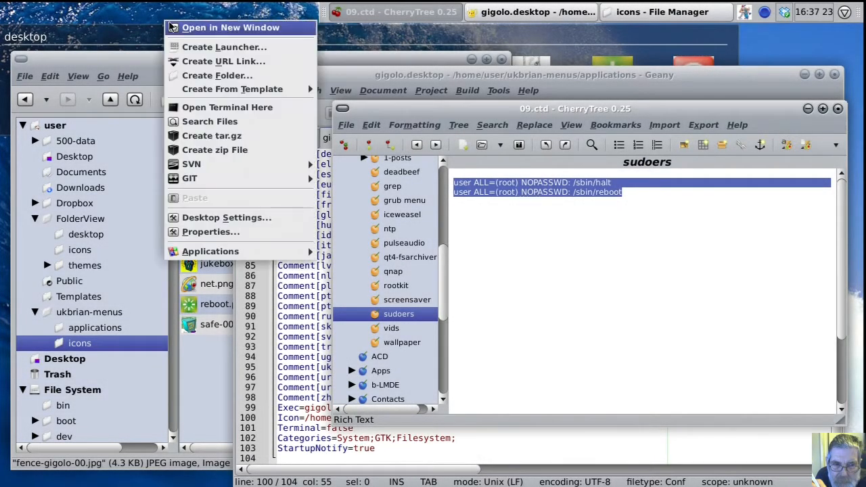
left_click(189, 48)
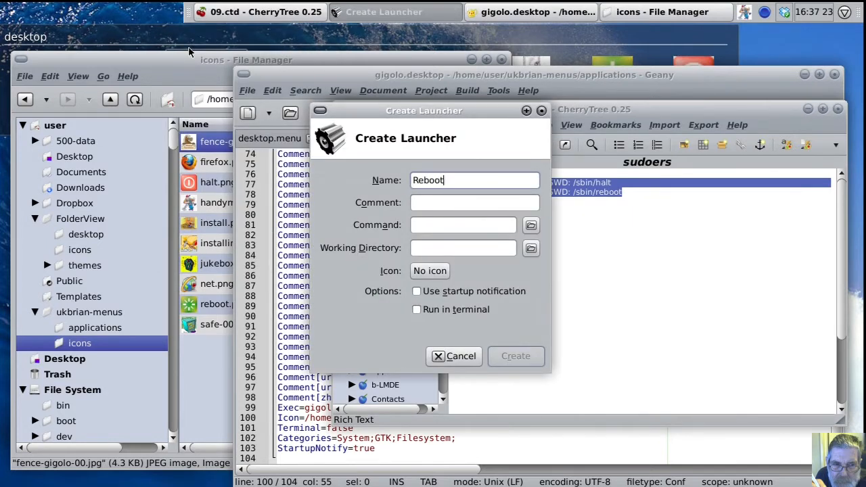
left_click(435, 219)
type("su")
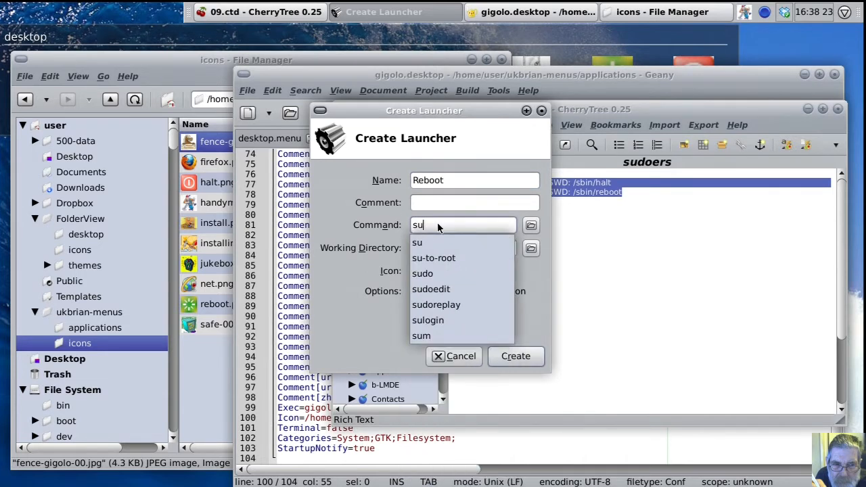
type("do ")
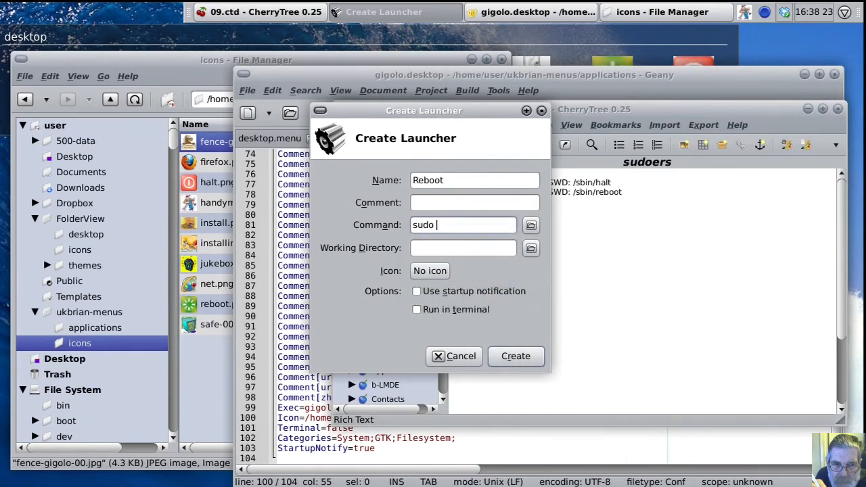
type("reboot")
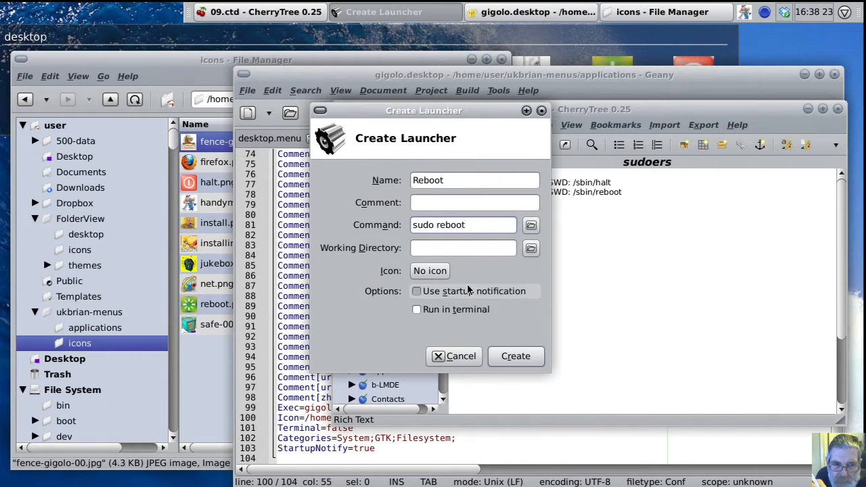
Step: Assign reboot.png from the ukbrian-menus/icons folder as the Reboot launcher's icon and create the launcher
left_click(439, 272)
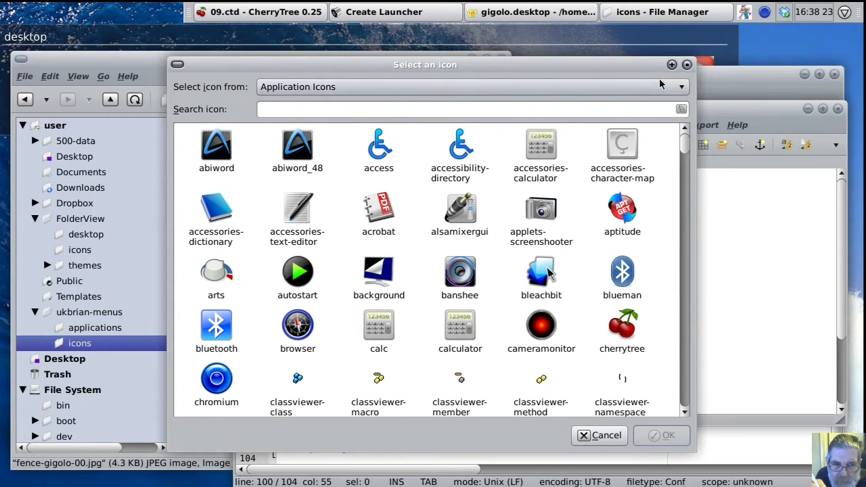
left_click(680, 88)
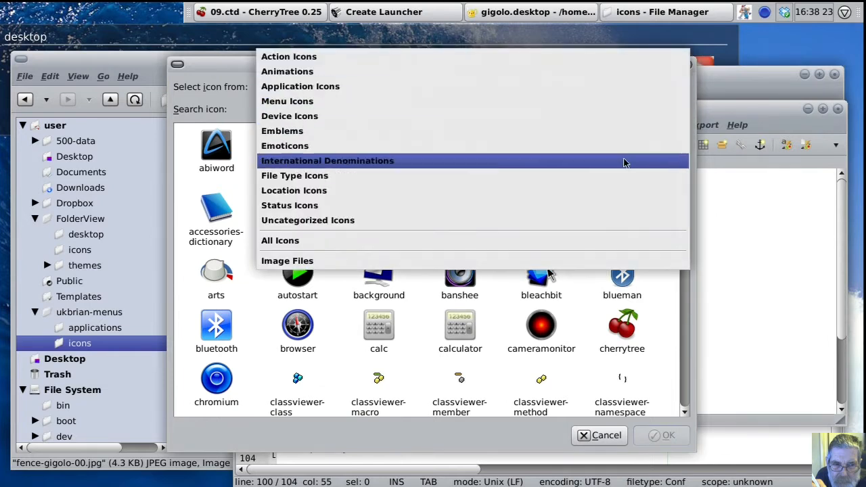
left_click(612, 262)
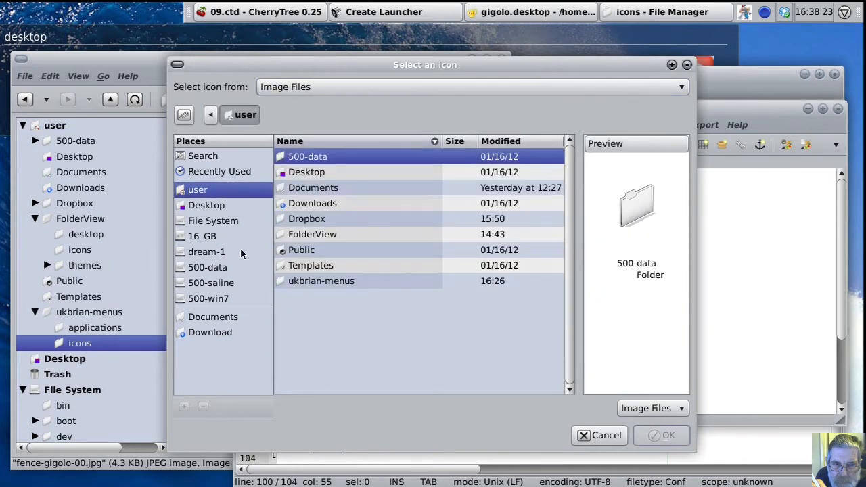
double_click(298, 281)
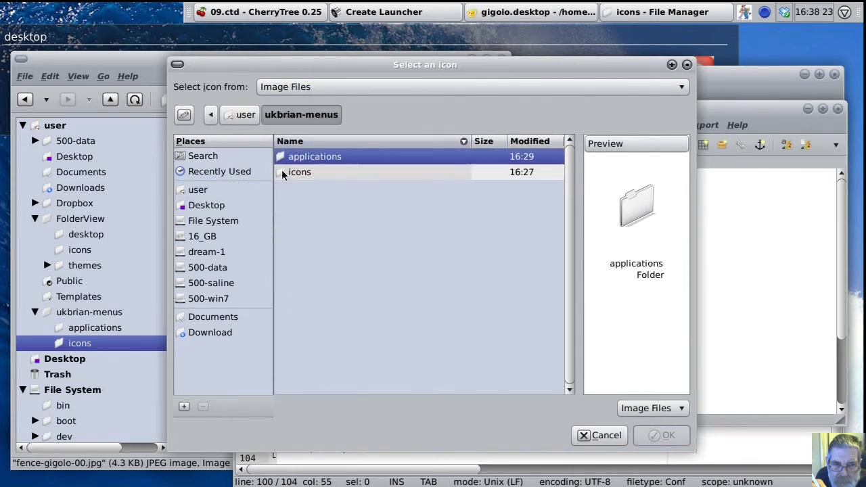
double_click(282, 172)
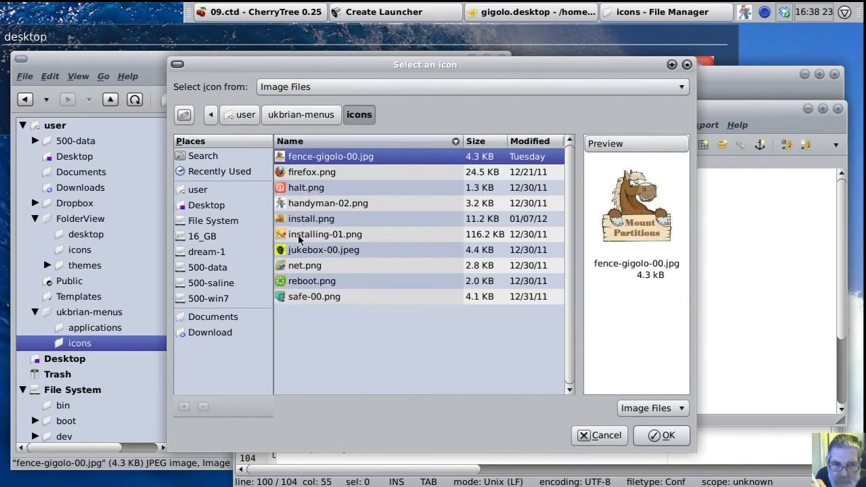
left_click(302, 281)
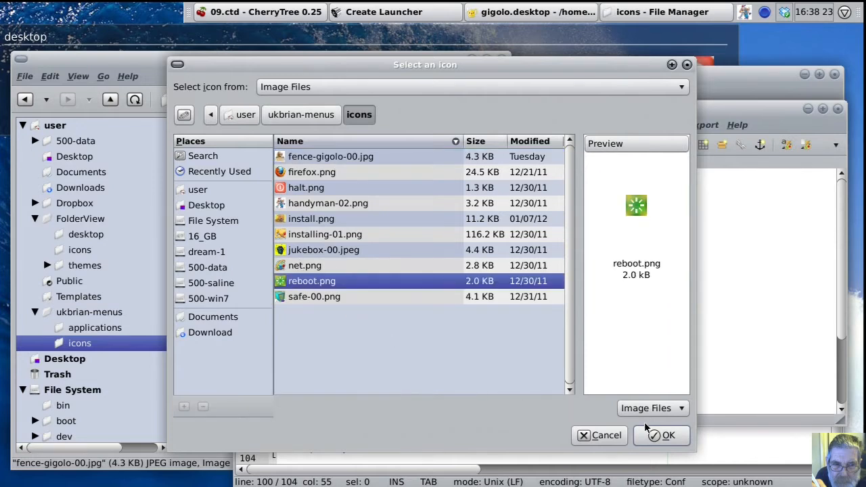
left_click(674, 436)
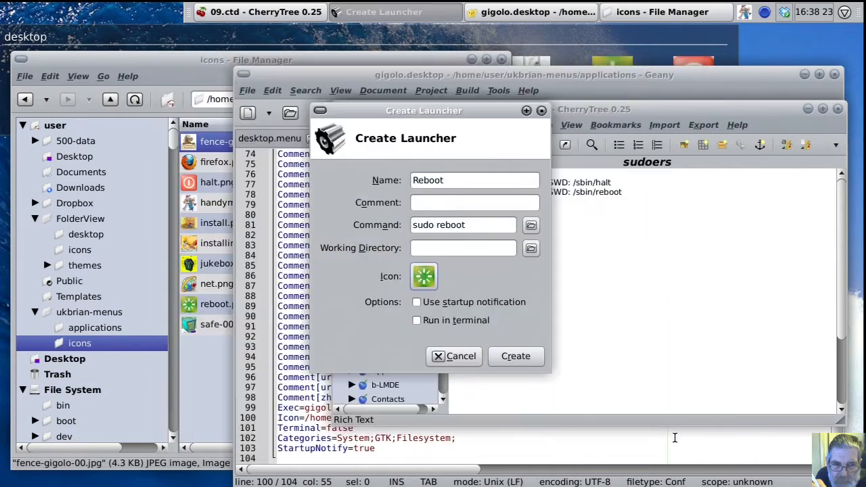
left_click(520, 356)
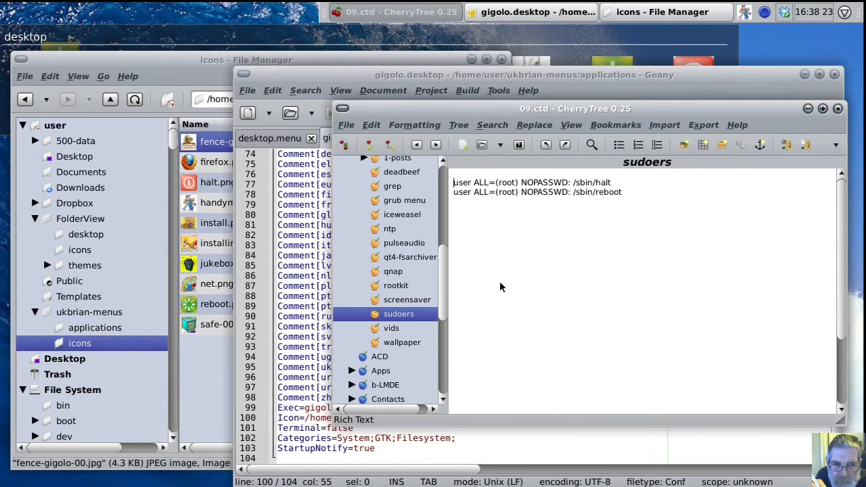
Step: Start another desktop launcher named Shut Down with the command sudo halt
right_click(150, 23)
left_click(172, 44)
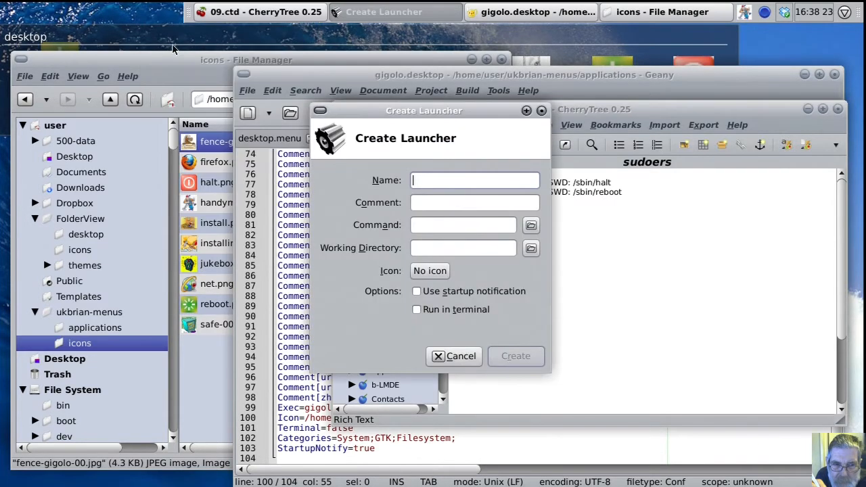
type("Shut Down")
left_click(528, 226)
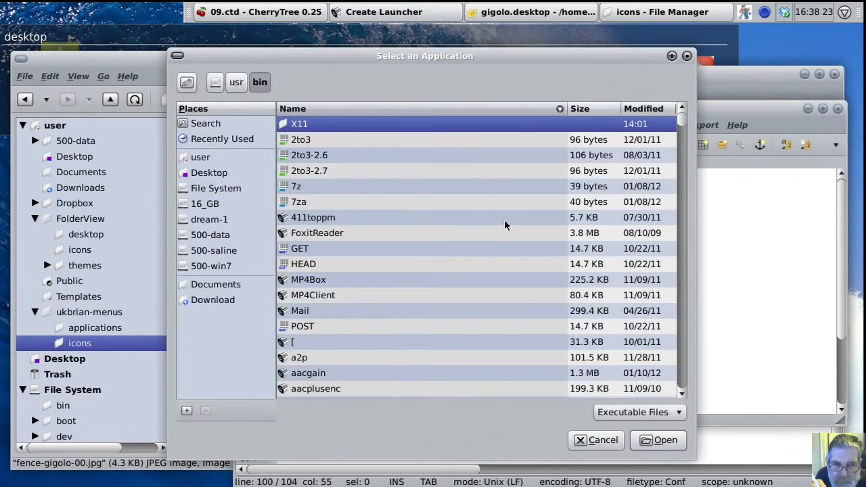
left_click(603, 440)
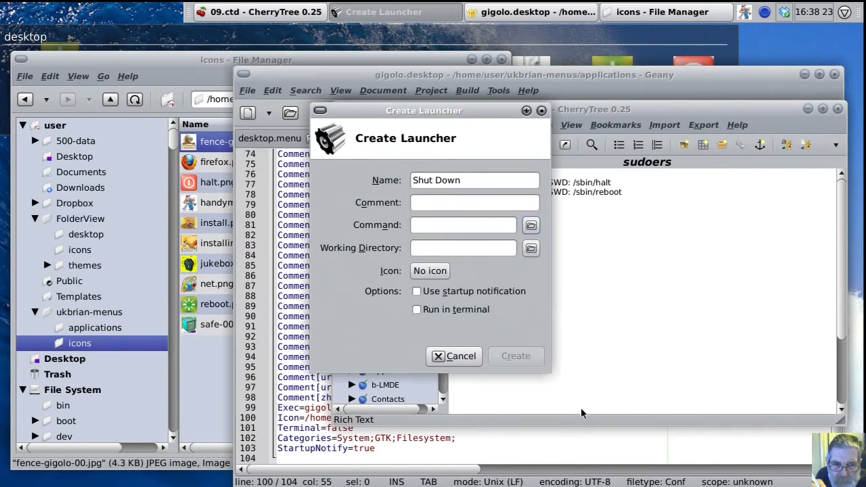
left_click(431, 229)
type("sudo")
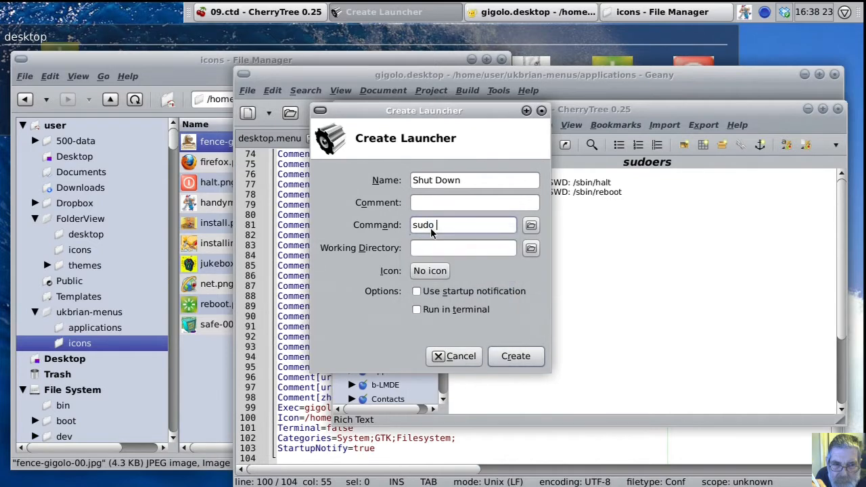
type(" halt")
Step: Assign halt.png from the ukbrian-menus/icons folder as the Shut Down launcher's icon and create the launcher
left_click(430, 270)
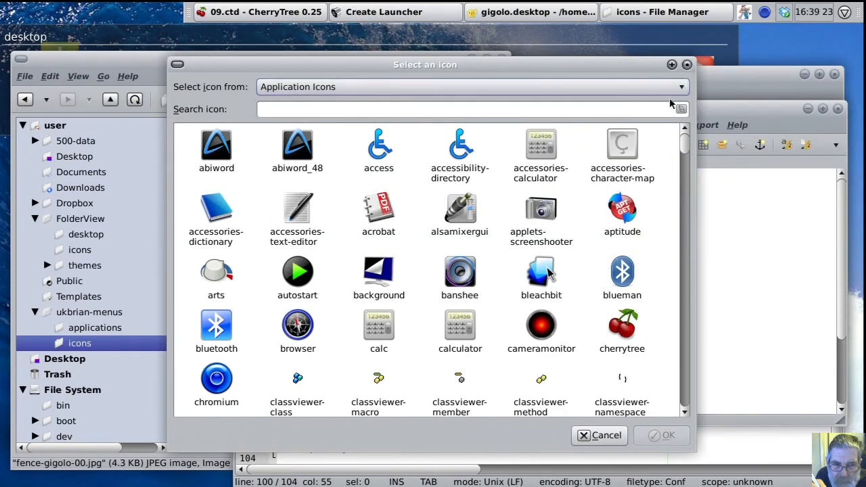
left_click(680, 87)
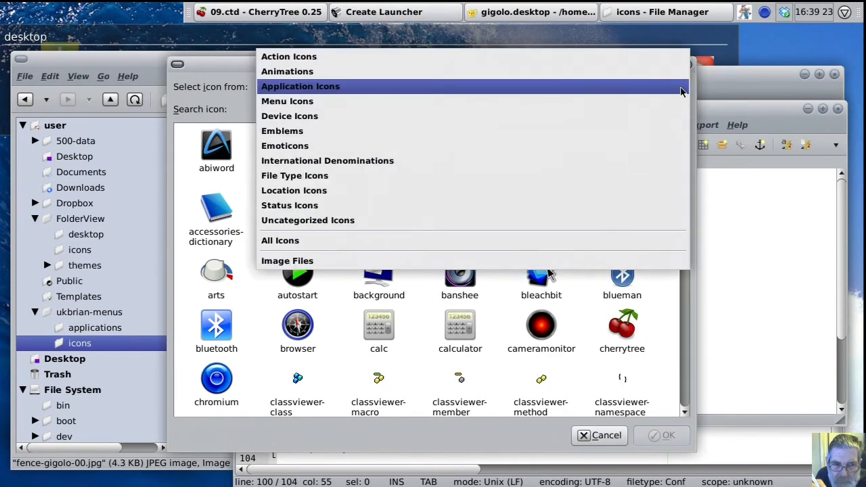
left_click(644, 262)
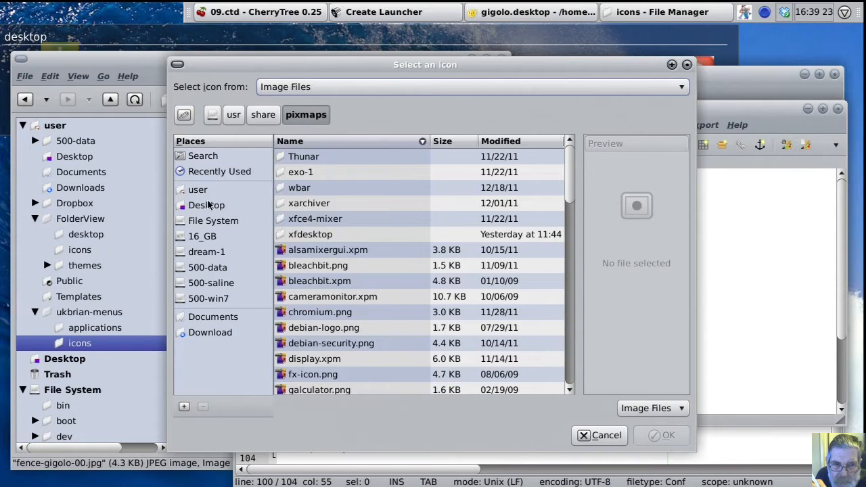
left_click(210, 190)
left_click(284, 282)
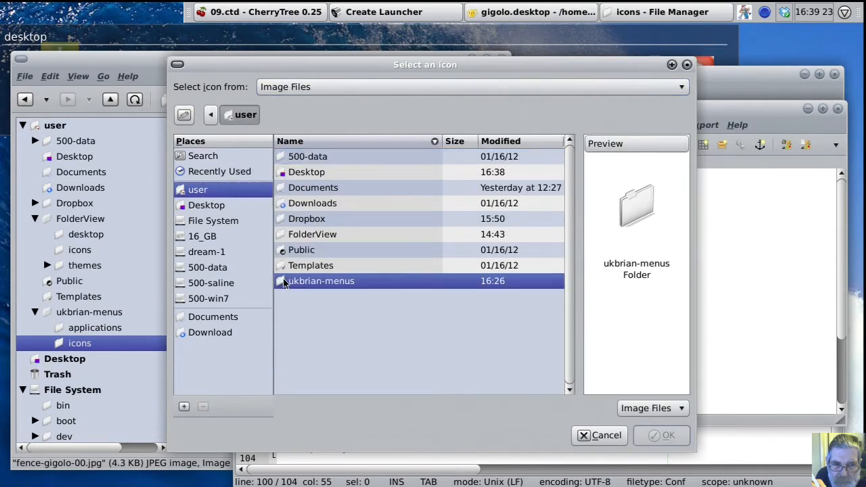
double_click(283, 282)
double_click(284, 174)
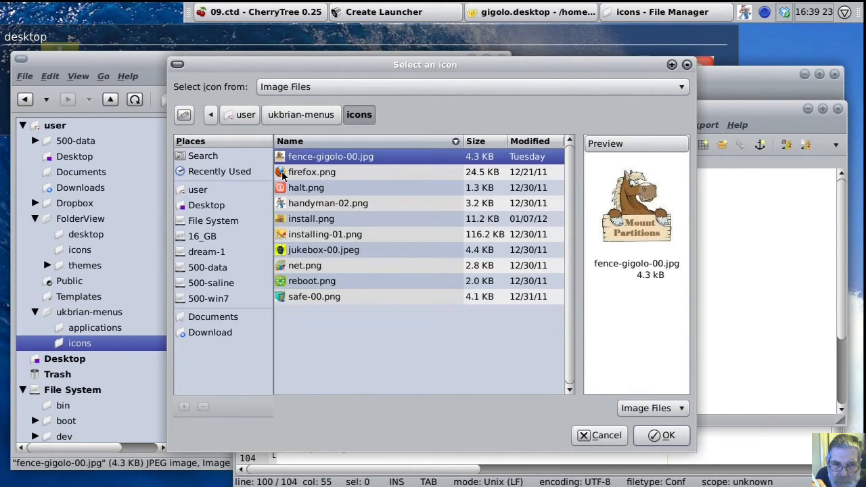
left_click(299, 191)
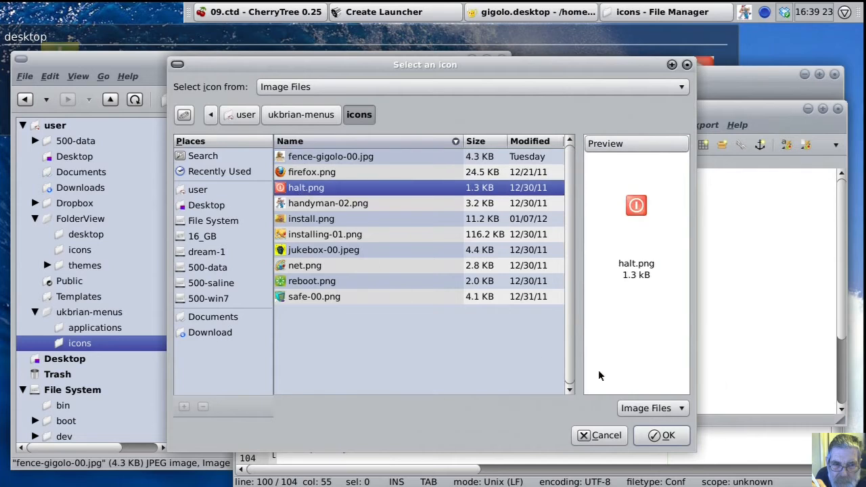
left_click(648, 435)
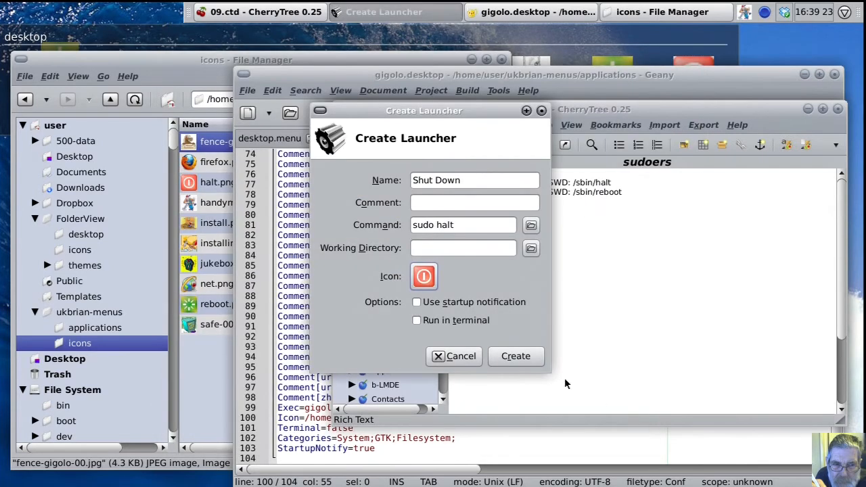
left_click(517, 357)
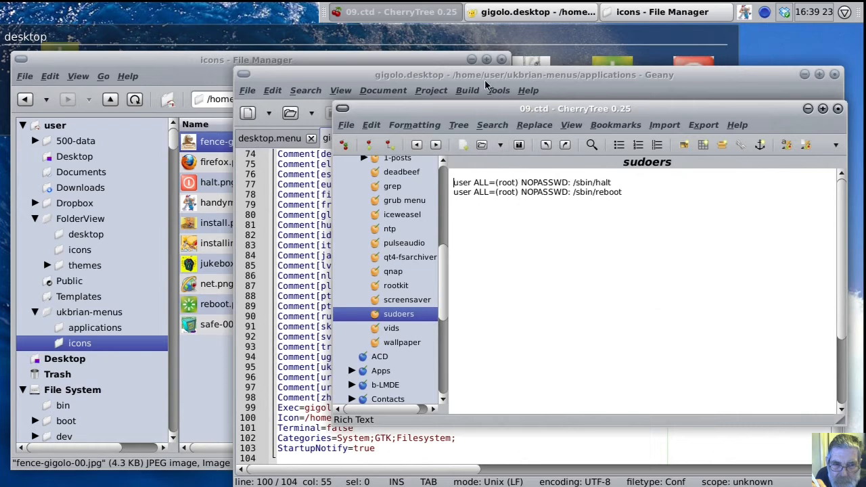
Step: Uncover the new Reboot and Shut Down launchers on the desktop and cut them both
left_click(471, 60)
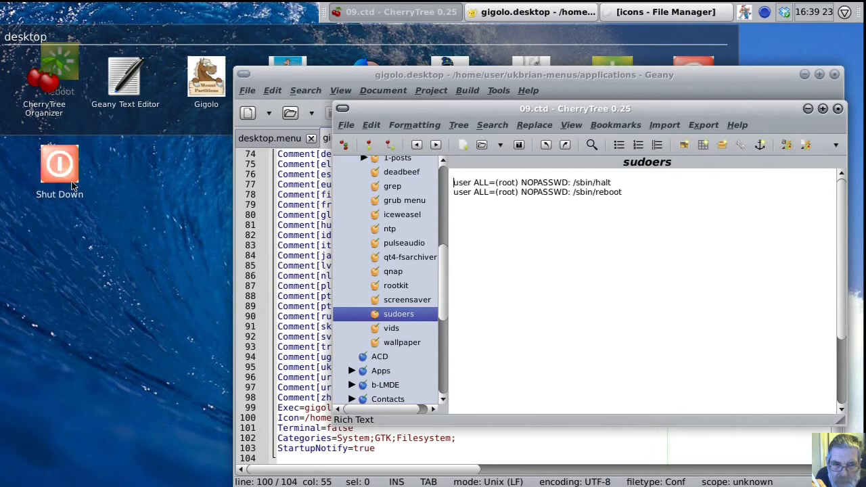
left_click_drag(200, 31, 345, 42)
left_click(67, 83)
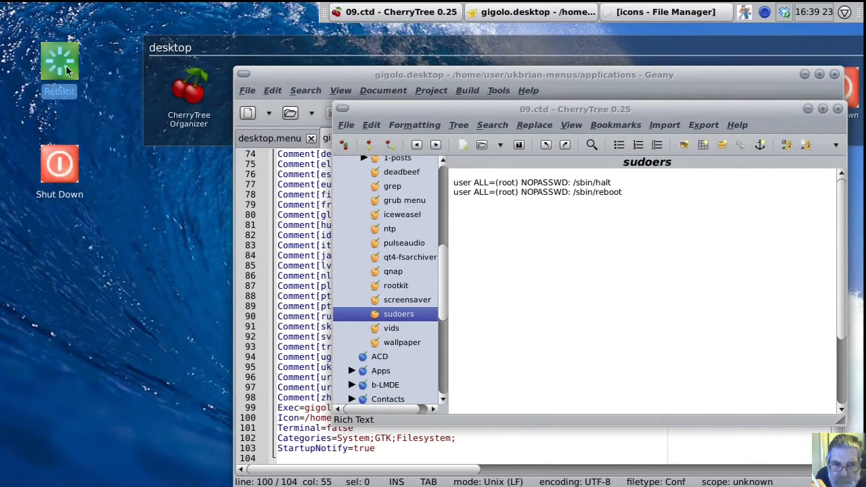
left_click(66, 162)
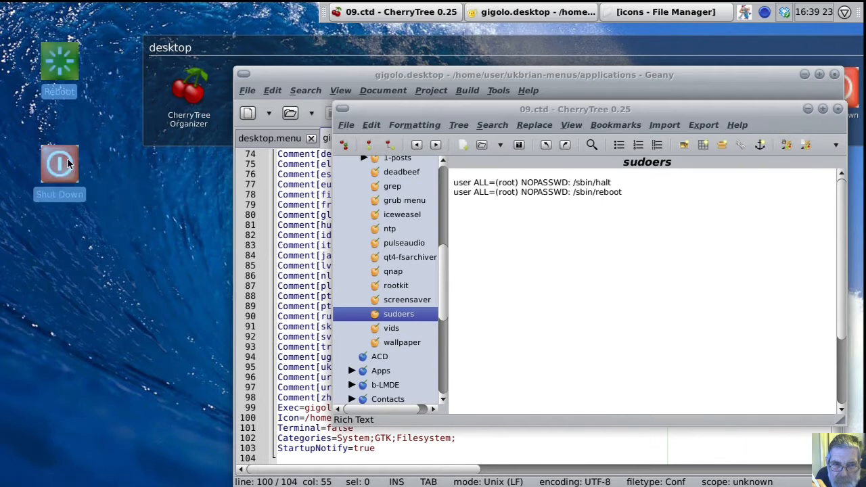
right_click(67, 163)
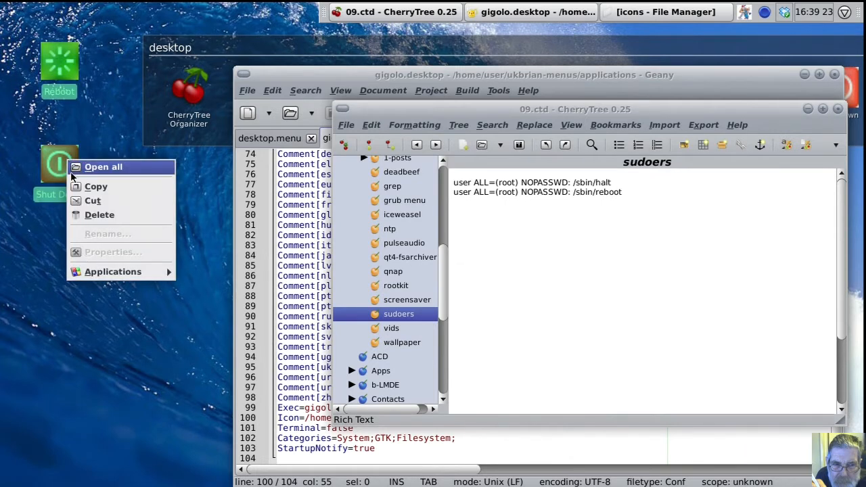
left_click(90, 201)
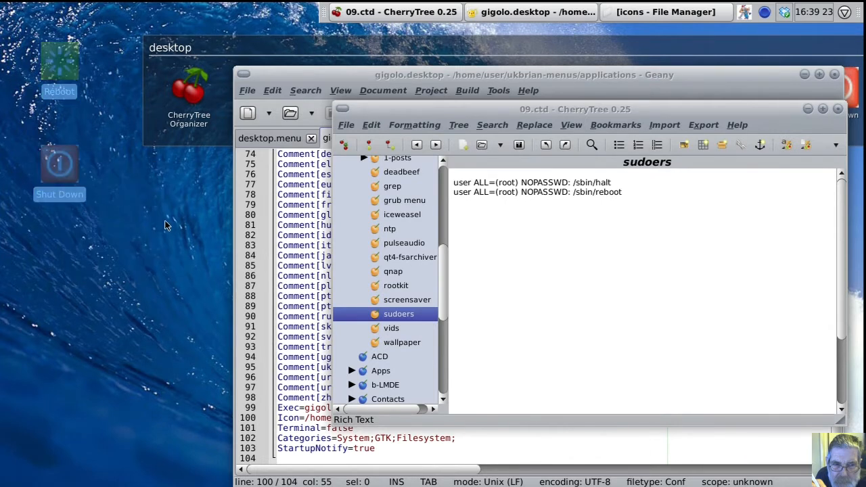
Step: Paste the cut Reboot and Shut Down launchers into the ukbrian-menus/applications folder in the file manager
left_click(548, 12)
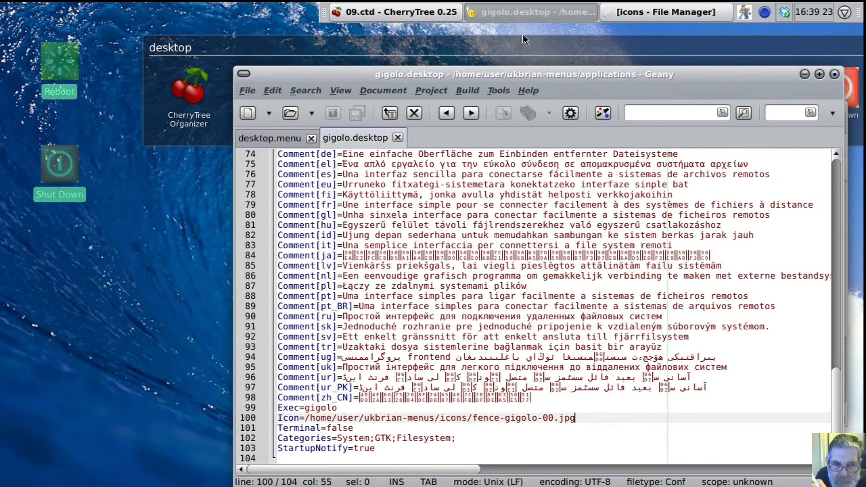
left_click(522, 12)
left_click_drag(507, 110, 487, 110)
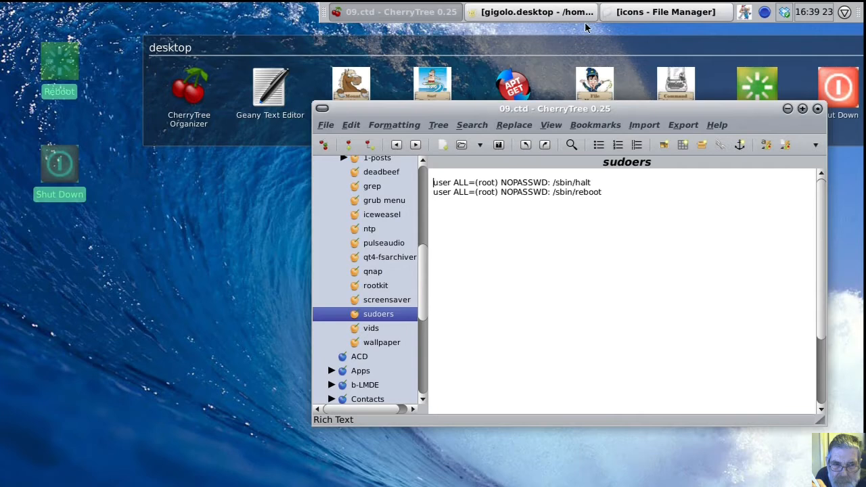
left_click(666, 12)
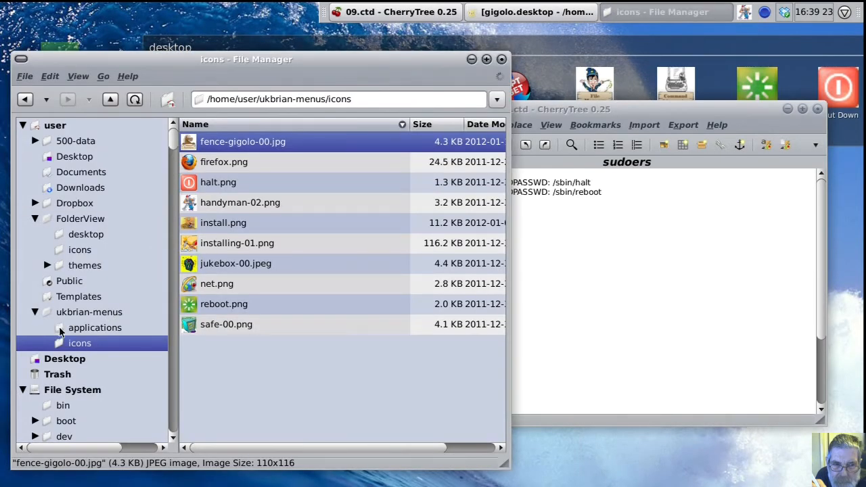
left_click(61, 330)
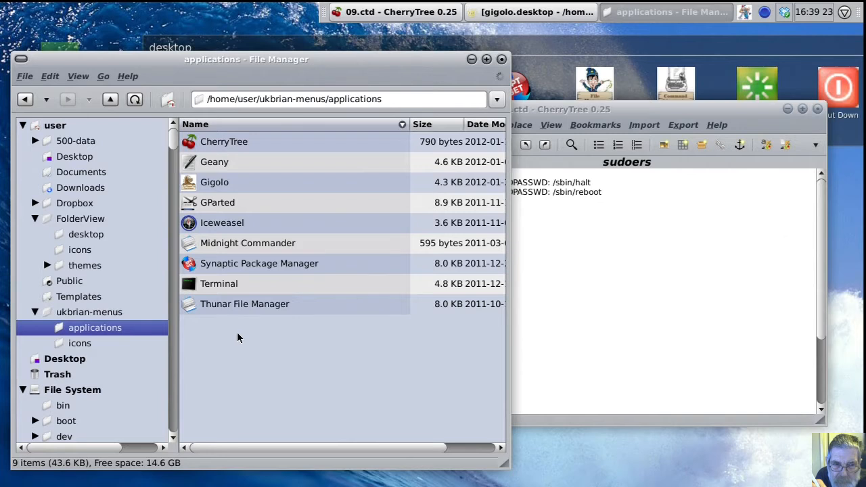
right_click(238, 338)
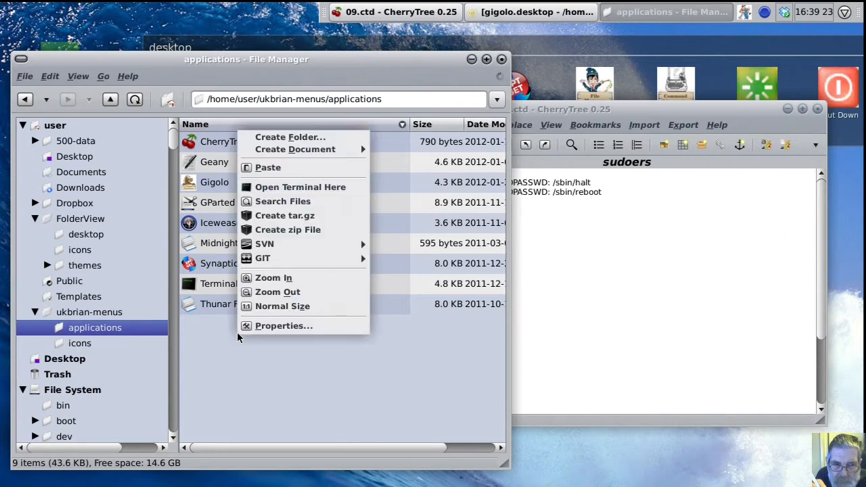
left_click(280, 169)
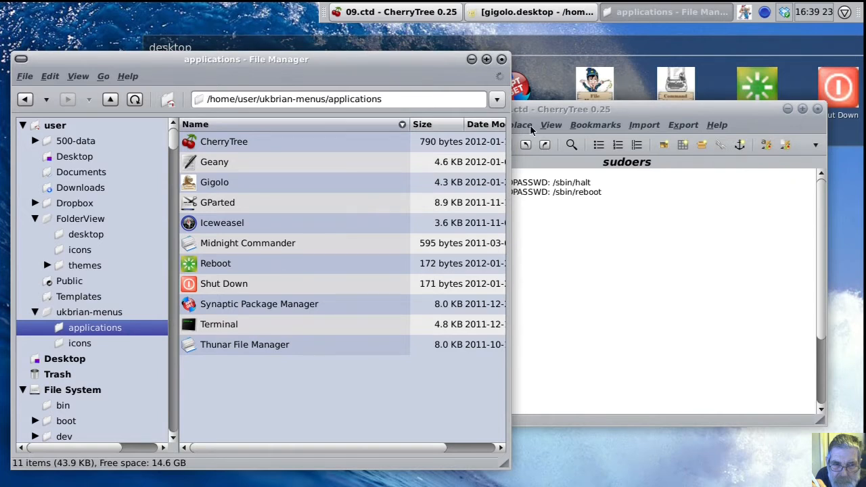
Step: Switch to desktop.menu in Geany and fill the first commented placeholder entry with the name reboot
left_click(593, 16)
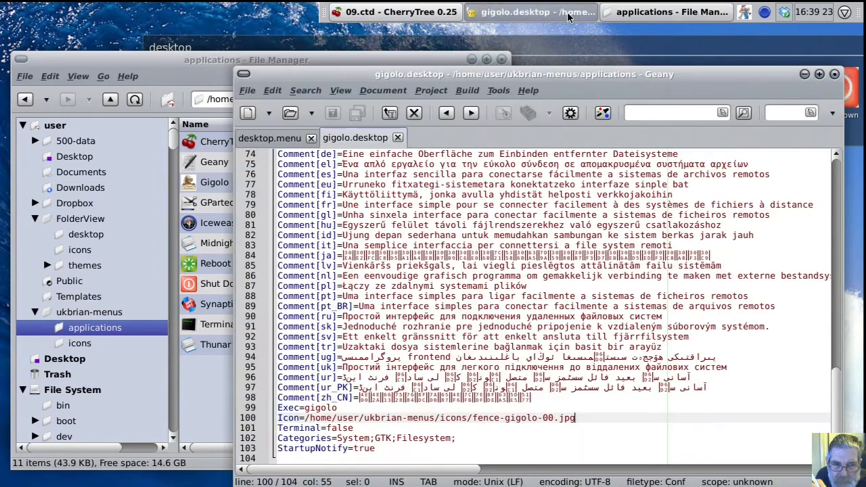
left_click(290, 143)
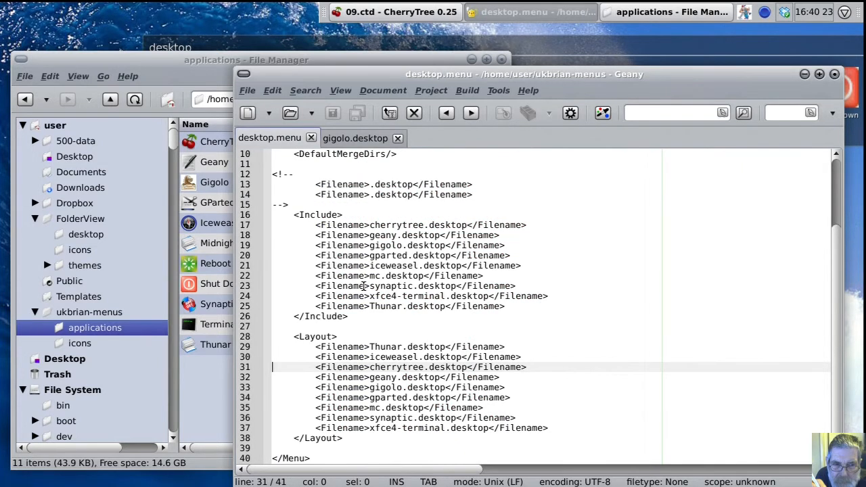
left_click(369, 184)
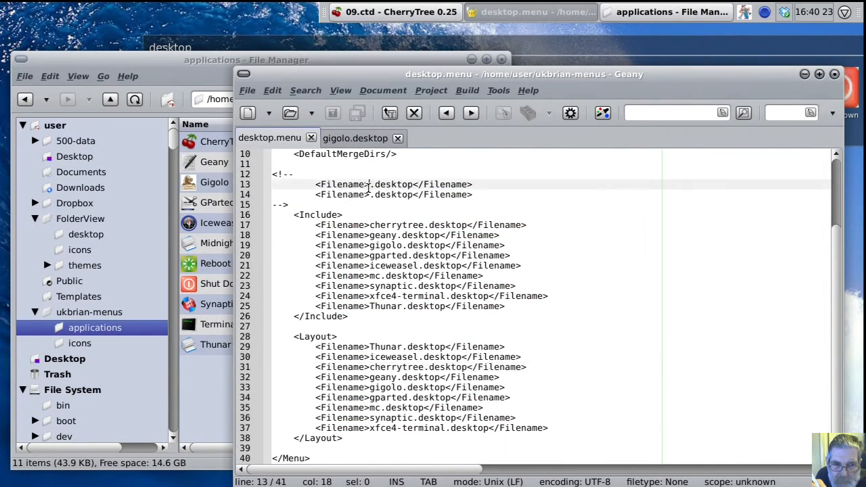
type("reb")
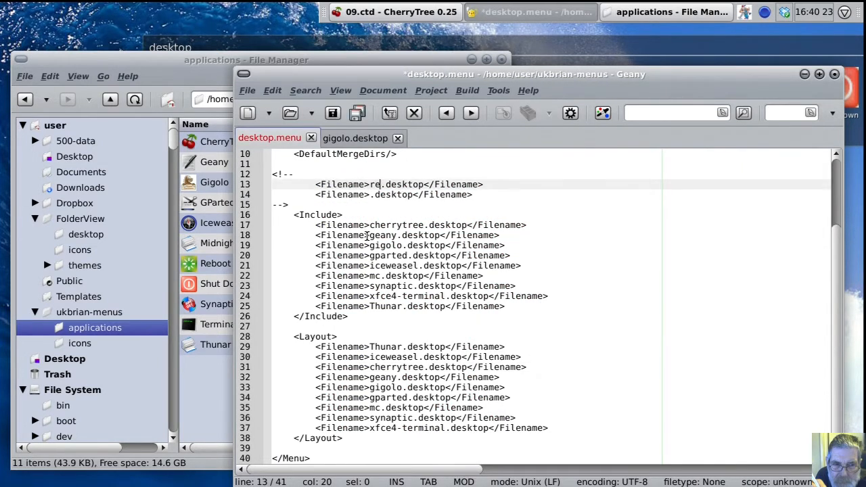
type("oo")
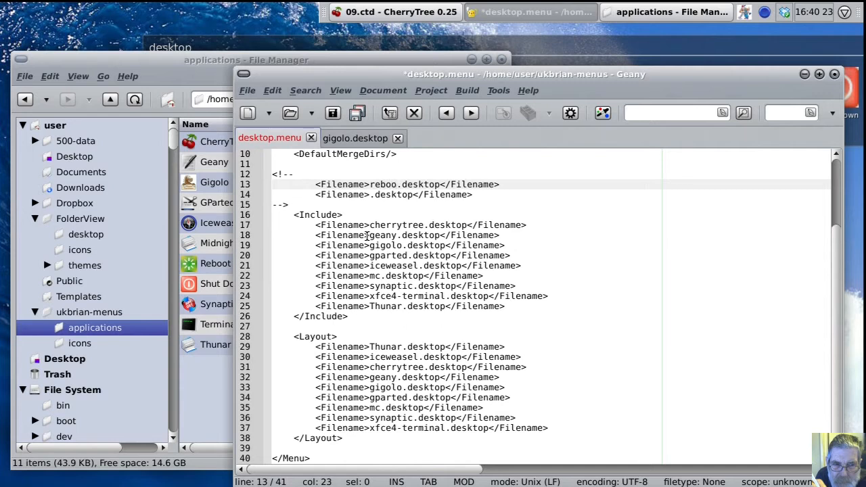
type("t")
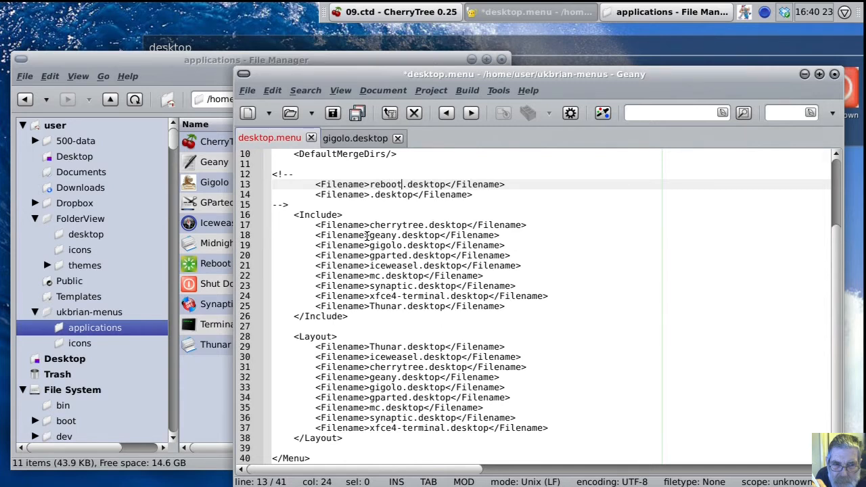
Step: Add three more copies of the empty .desktop placeholder line to the comment block and place the cursor before .desktop on line 14
key("Home")
key("shift+Down")
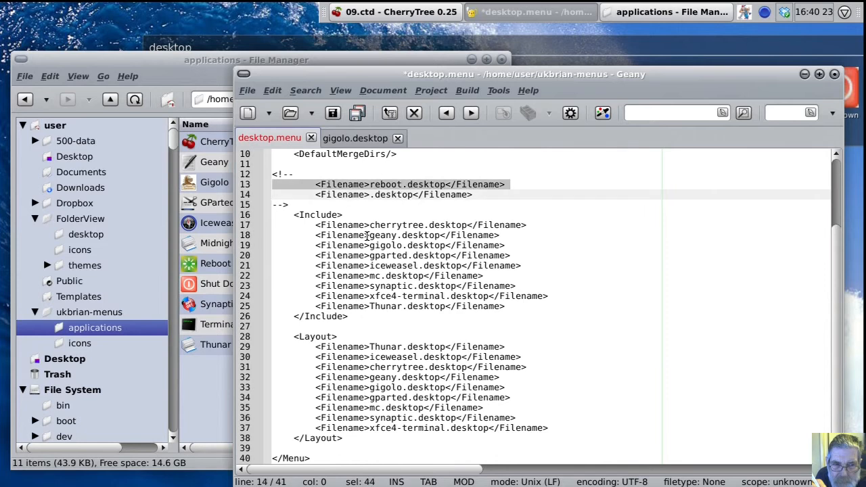
key("Up")
key("Down")
key("shift+Down")
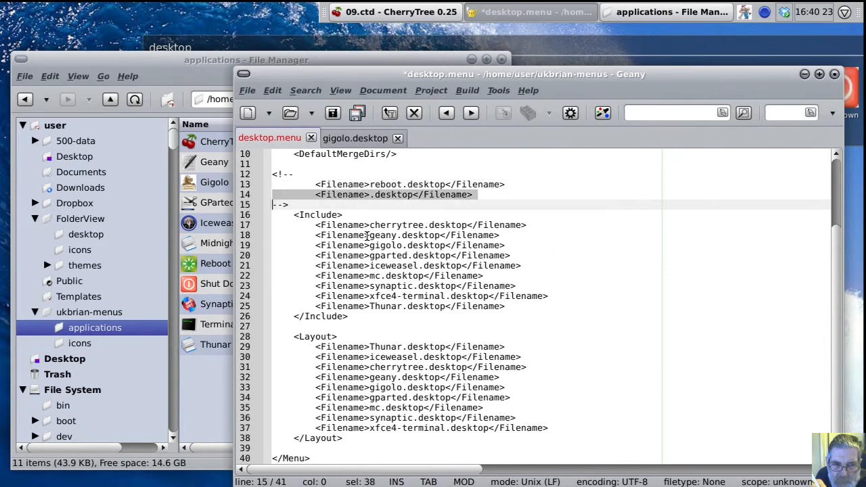
key("Down")
key("Up")
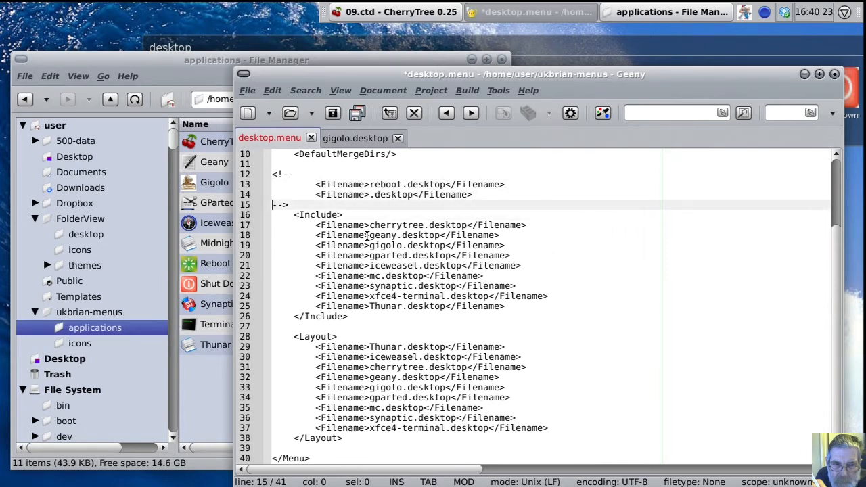
key("ctrl+v")
key("ctrl+v")
key("ctrl+v")
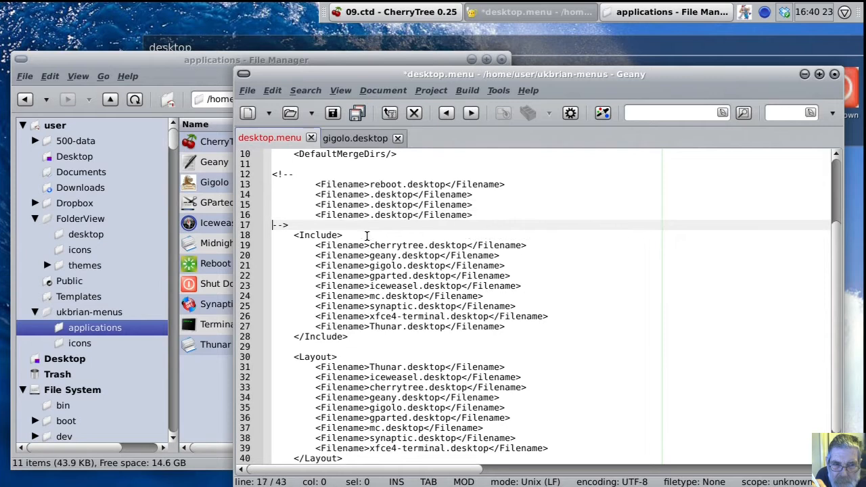
key("Up")
key("Up")
key("Up")
key("Up")
key("Right")
key("Right")
key("Right")
key("Right")
key("Right")
key("Right")
key("Right")
key("Right")
key("Right")
key("Right")
key("Right")
key("Right")
key("Right")
key("Right")
key("Right")
key("Right")
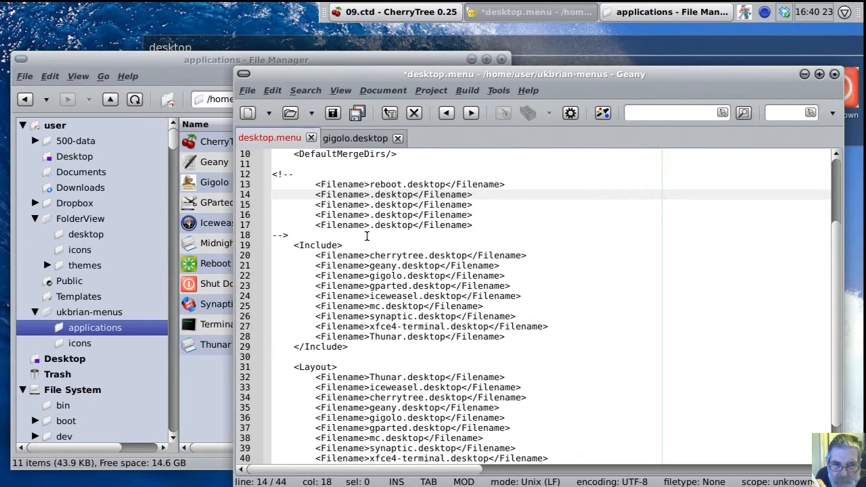
Step: Open the Reboot launcher from the applications folder in Geany
left_click(165, 60)
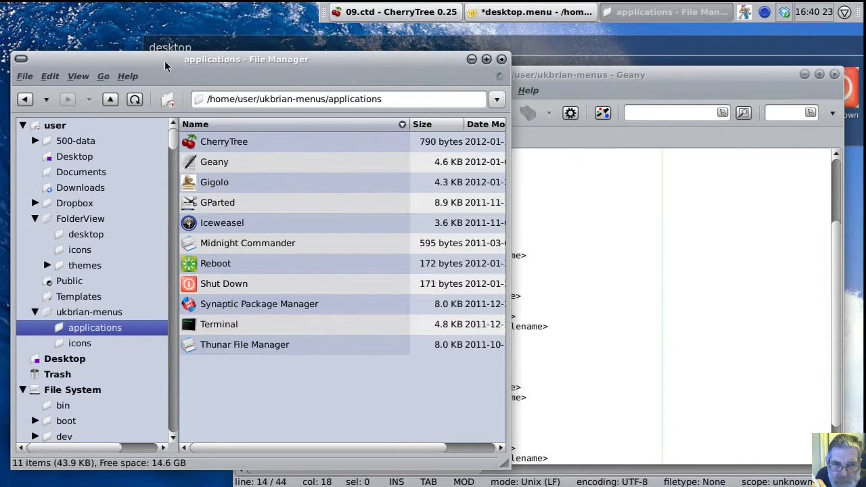
left_click(215, 264)
right_click(217, 265)
mouse_move(234, 286)
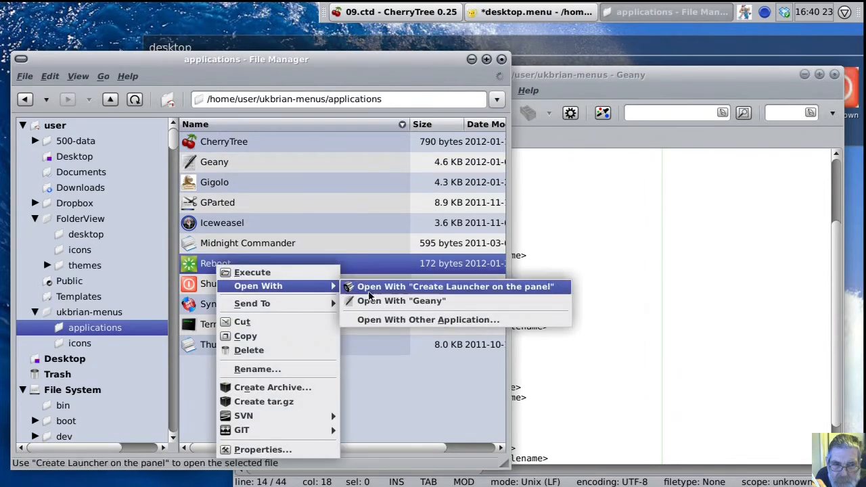
left_click(395, 302)
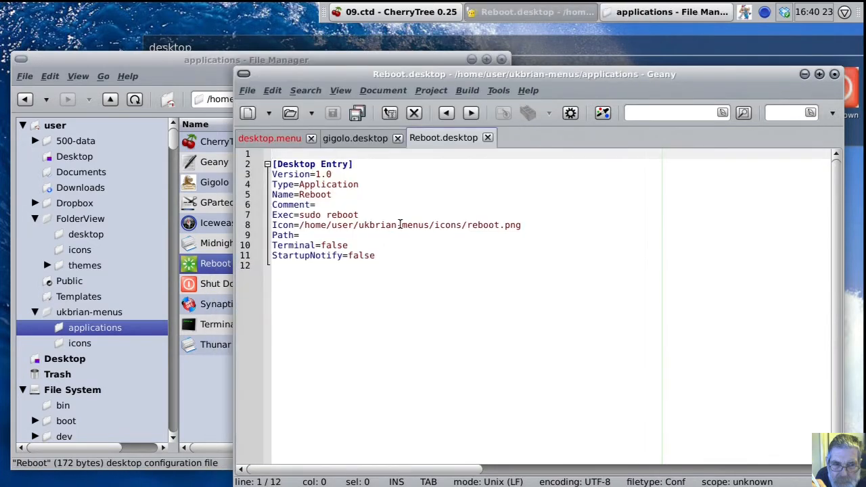
Step: Copy the base name Reboot from the save-as file name of Reboot.desktop, leaving the file unsaved
left_click(247, 90)
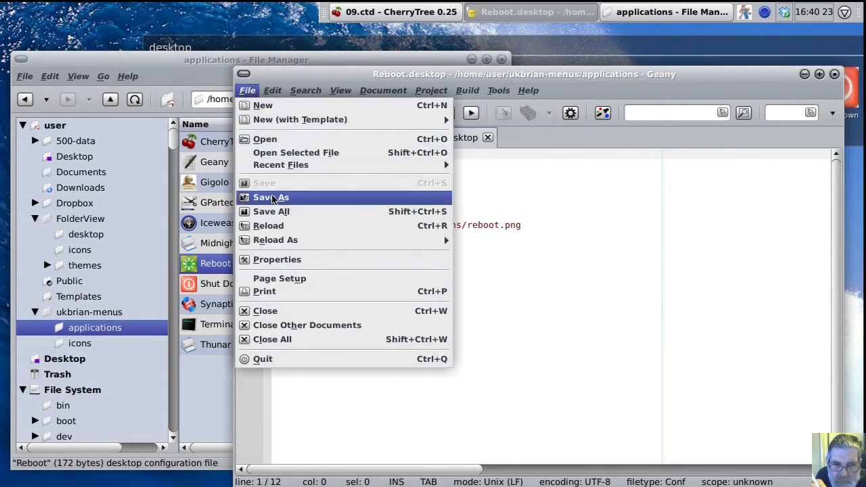
left_click(270, 197)
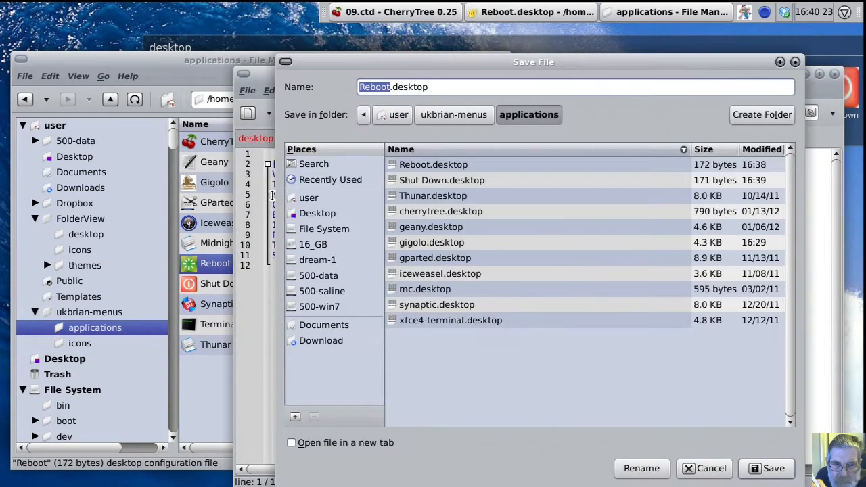
right_click(364, 91)
left_click(383, 108)
left_click(707, 468)
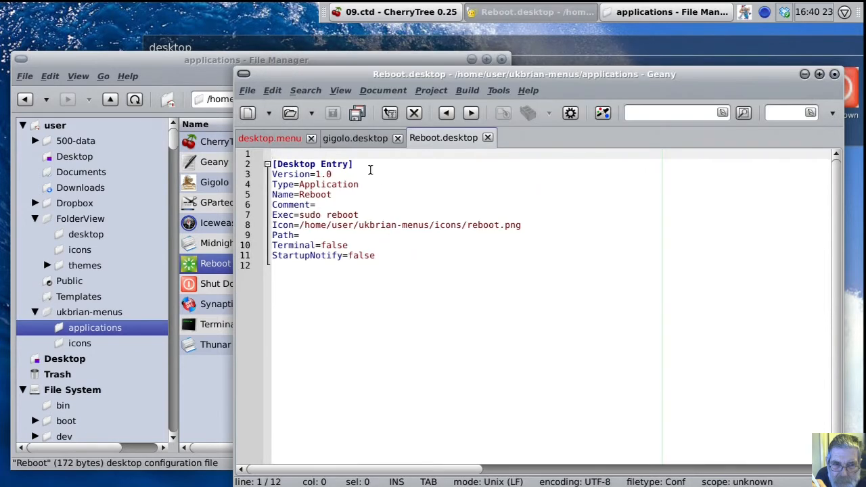
Step: Replace the lowercase reboot in desktop.menu's first commented entry with the copied name Reboot
left_click(284, 140)
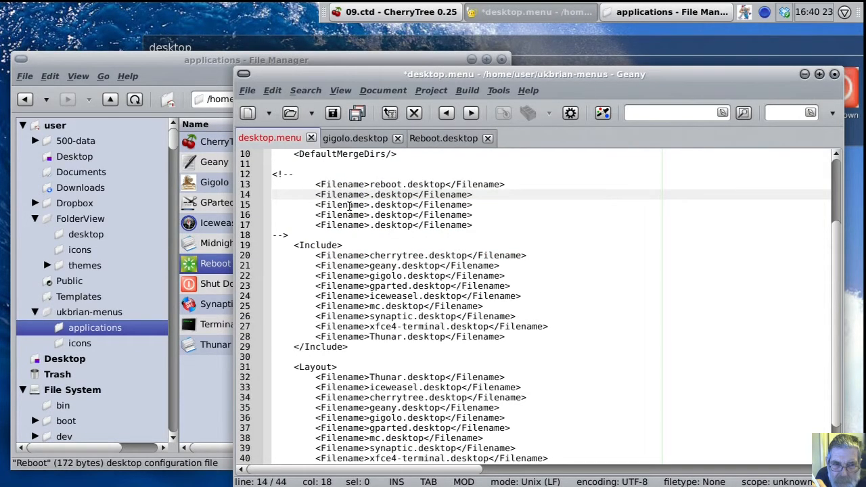
left_click_drag(370, 184, 402, 184)
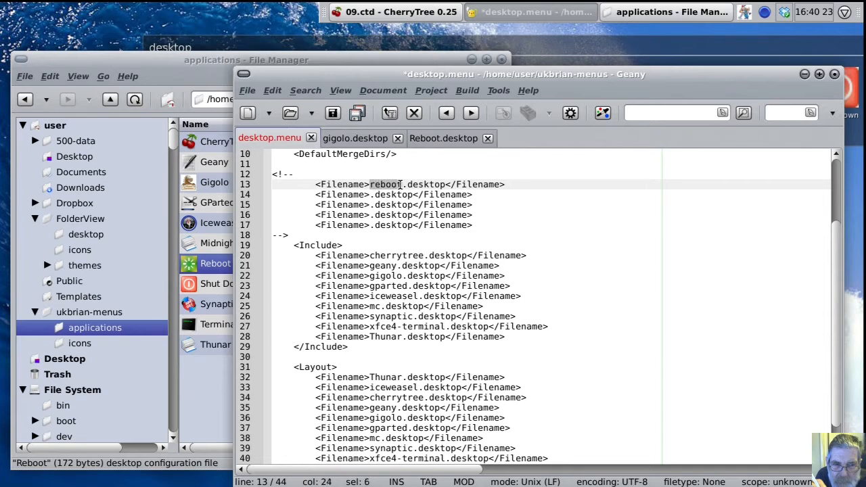
right_click(391, 184)
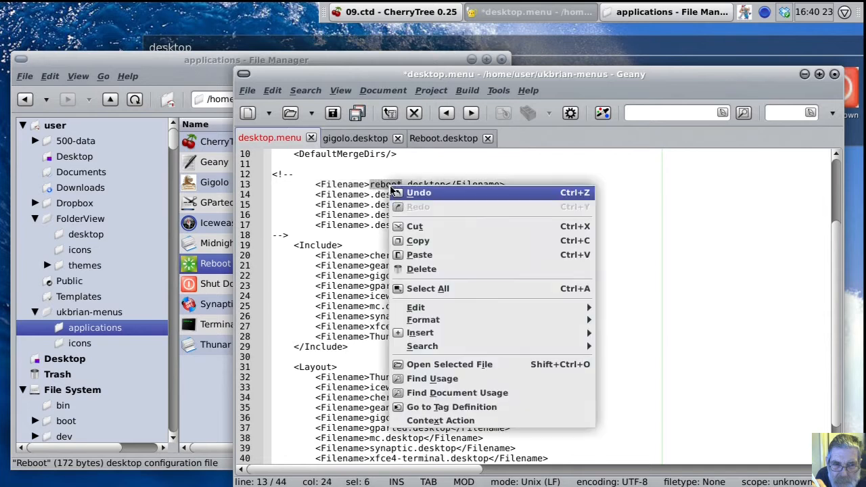
left_click(413, 255)
Step: Open the Shut Down launcher from the file manager's applications folder in Geany
left_click(209, 62)
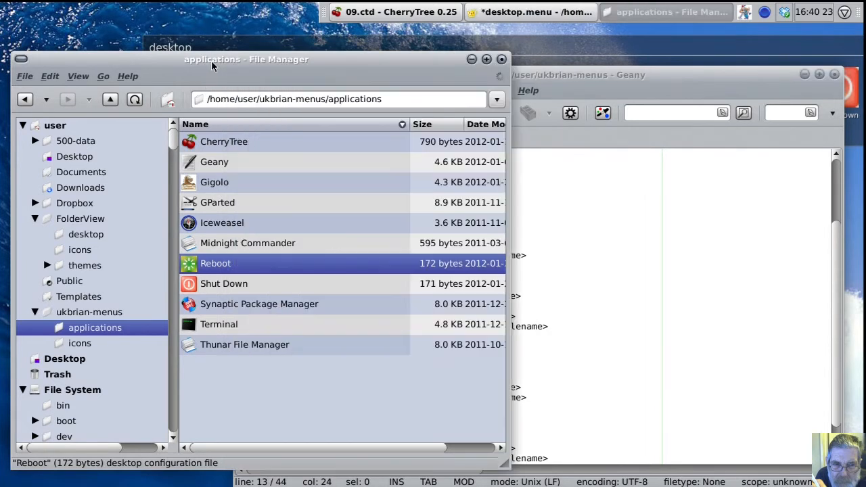
left_click(218, 285)
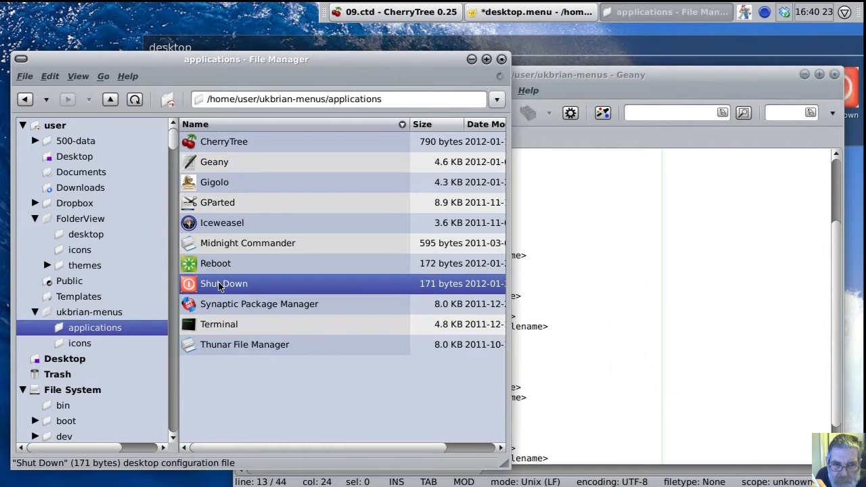
right_click(218, 285)
mouse_move(280, 308)
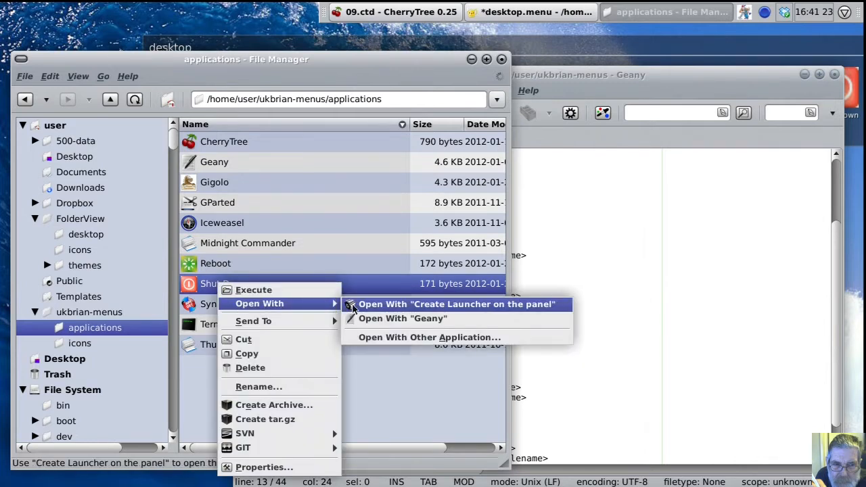
left_click(399, 318)
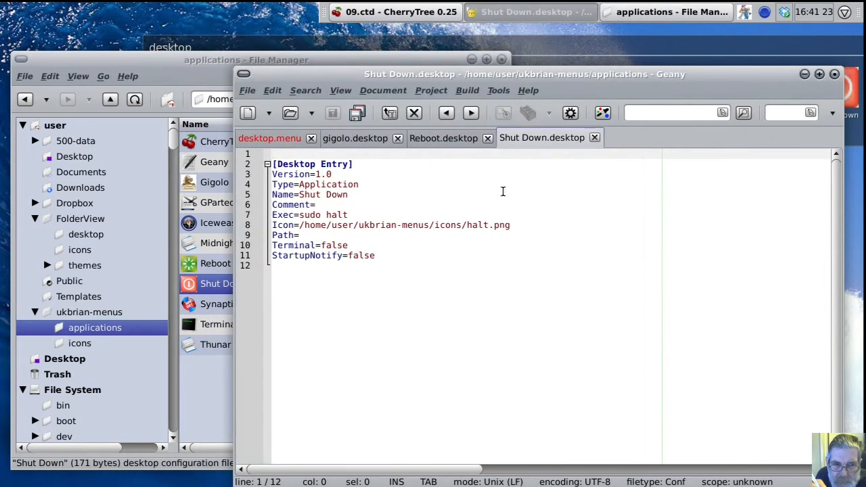
Step: Copy the base name Shut Down from the save-as file name of Shut Down.desktop, leaving the file unsaved
left_click(247, 92)
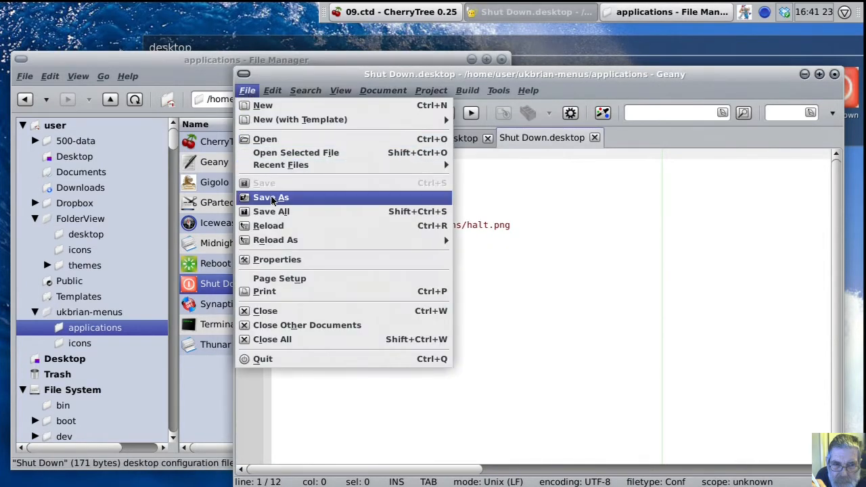
left_click(272, 198)
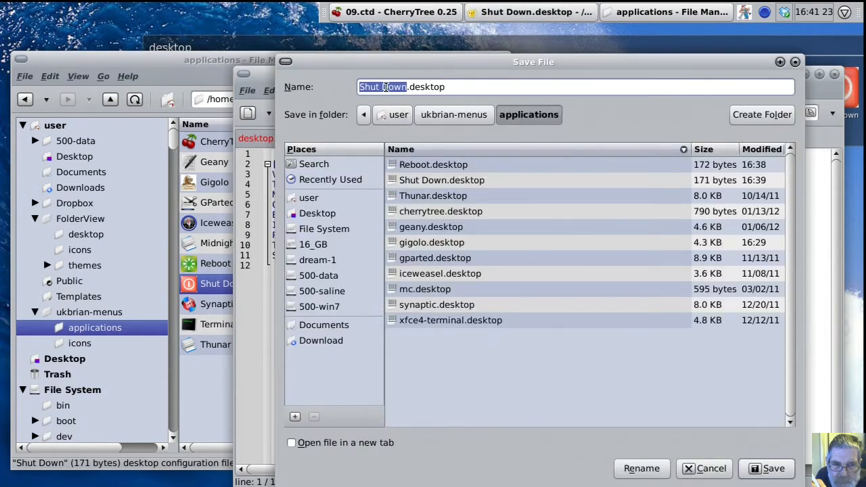
right_click(385, 84)
left_click(406, 109)
left_click(704, 468)
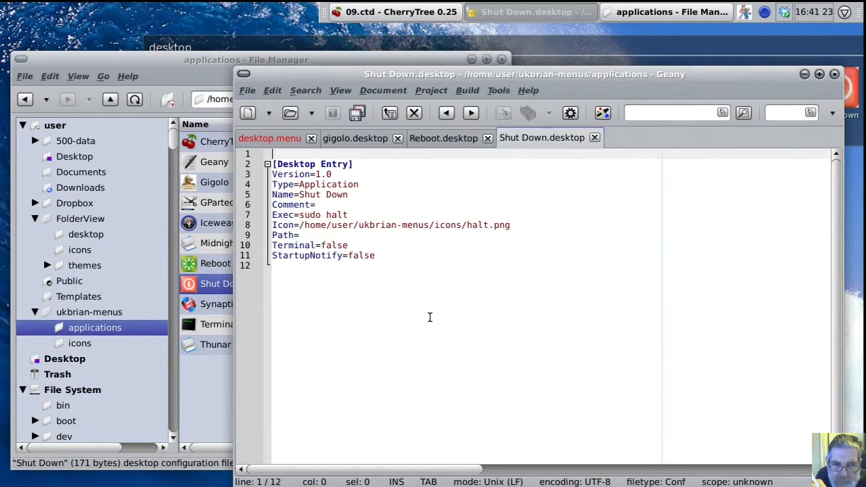
Step: Paste the copied name Shut Down before .desktop in the second commented entry of desktop.menu
left_click(291, 141)
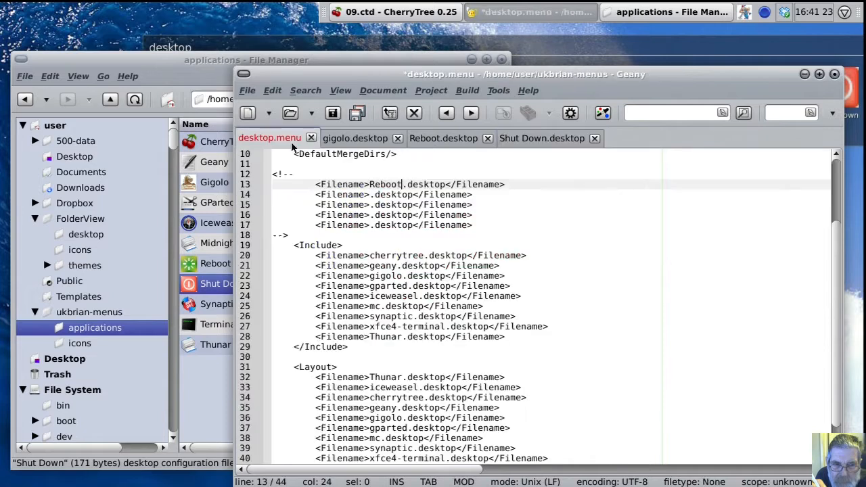
left_click(370, 194)
right_click(370, 195)
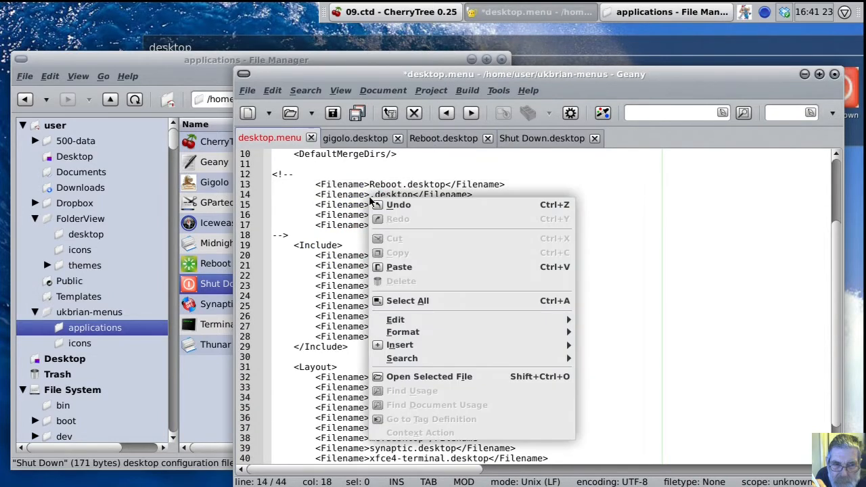
left_click(387, 267)
Step: Cut the Reboot.desktop and Shut Down.desktop lines out of the comment block
key("Home")
key("Up")
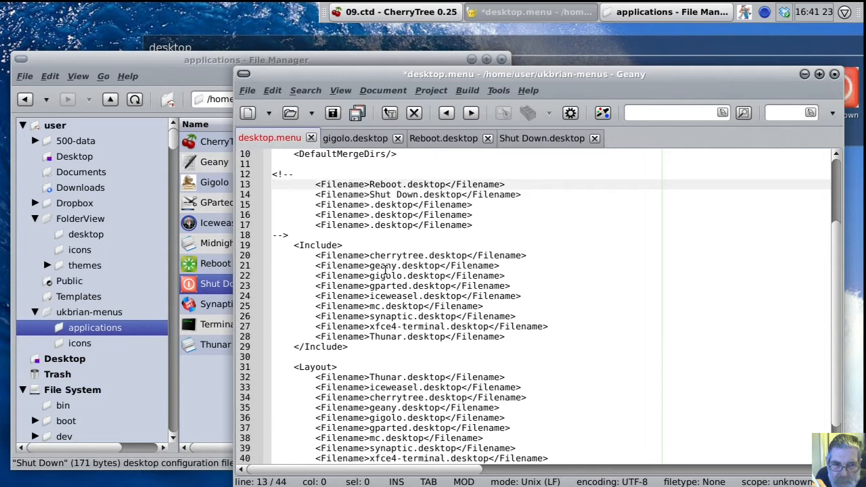
key("shift+Down")
key("shift+Down")
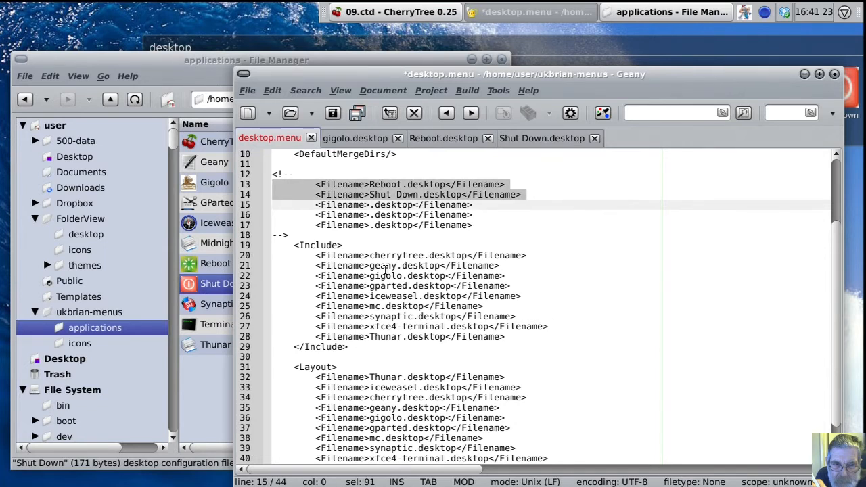
key("Delete")
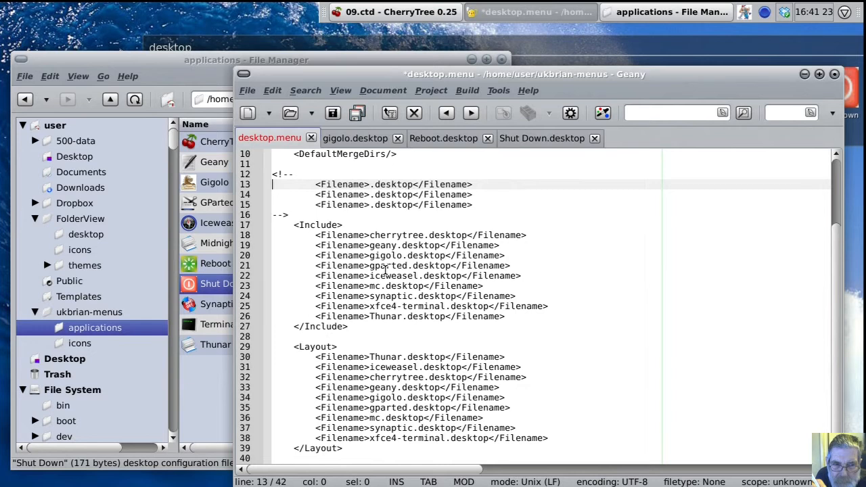
Step: Paste the Reboot.desktop and Shut Down.desktop lines after Thunar.desktop at the end of the Include section
key("Down")
key("Down")
key("Down")
key("Down")
key("Down")
key("Down")
key("Down")
key("Down")
key("Down")
key("Down")
key("Down")
key("Down")
key("Down")
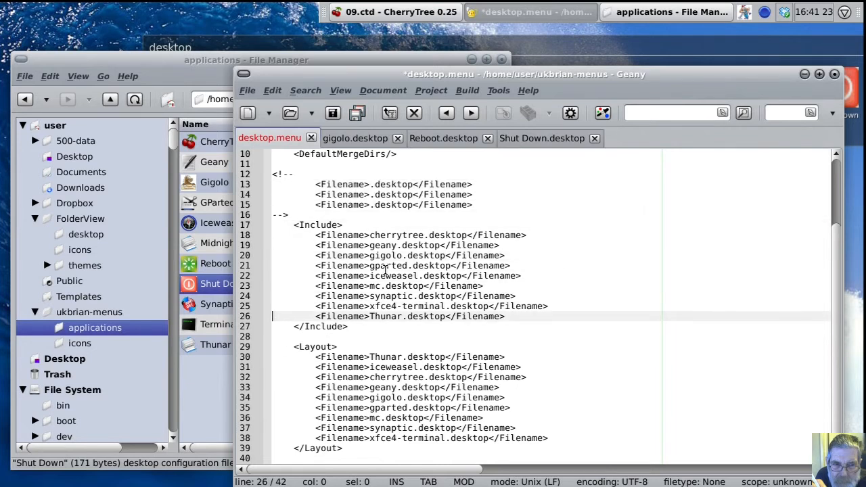
key("Down")
key("ctrl+v")
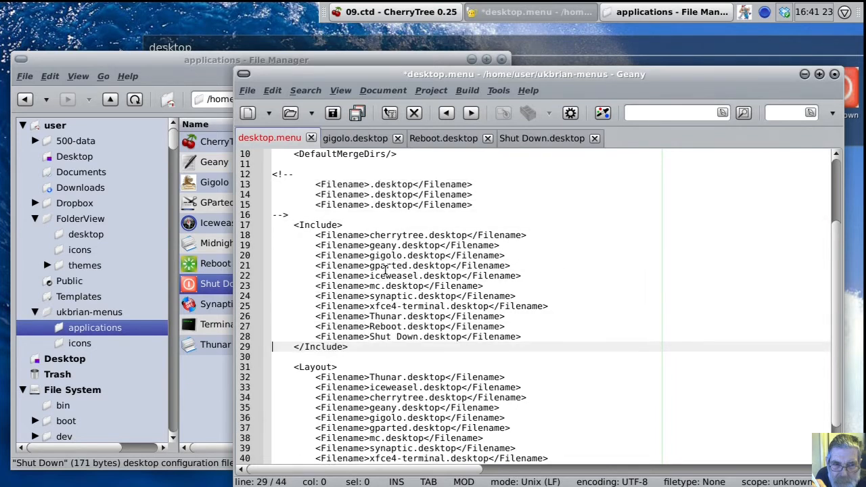
Step: Paste the Reboot.desktop and Shut Down.desktop lines after xfce4-terminal.desktop at the end of the Layout section and save desktop.menu
key("Down")
key("Down")
key("Down")
key("Down")
key("Down")
key("Down")
key("Down")
key("Down")
key("Down")
key("Down")
key("Down")
key("Down")
key("Down")
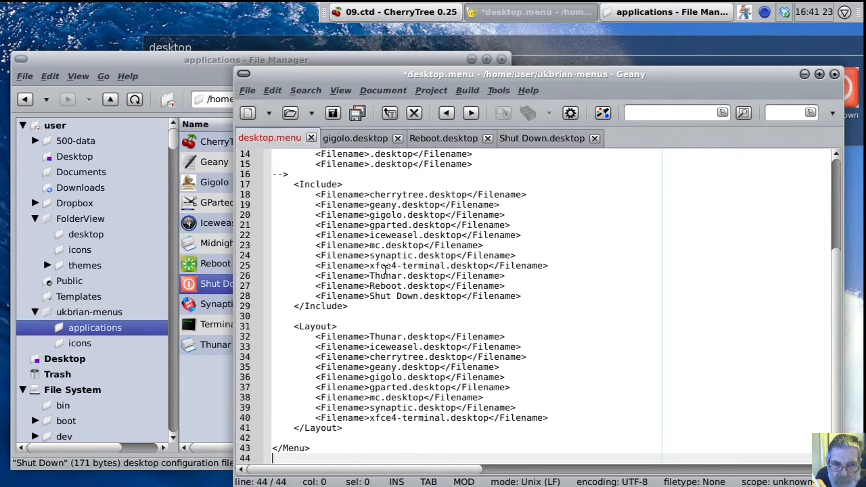
key("Up")
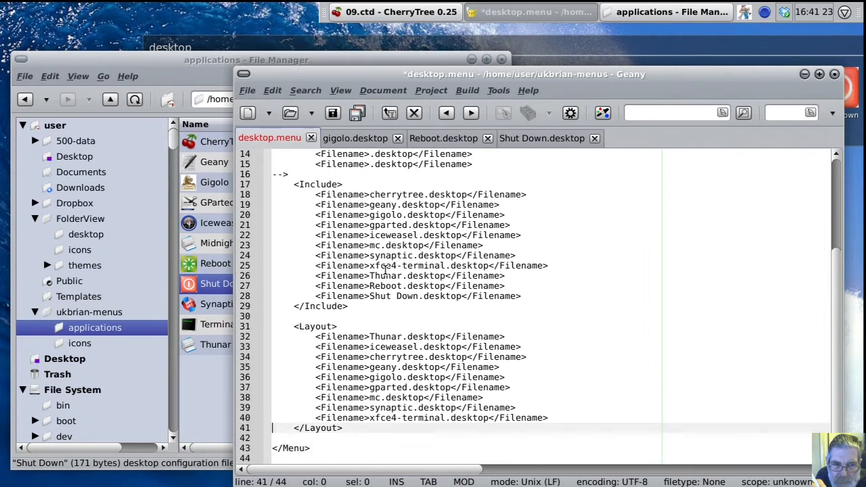
key("ctrl+v")
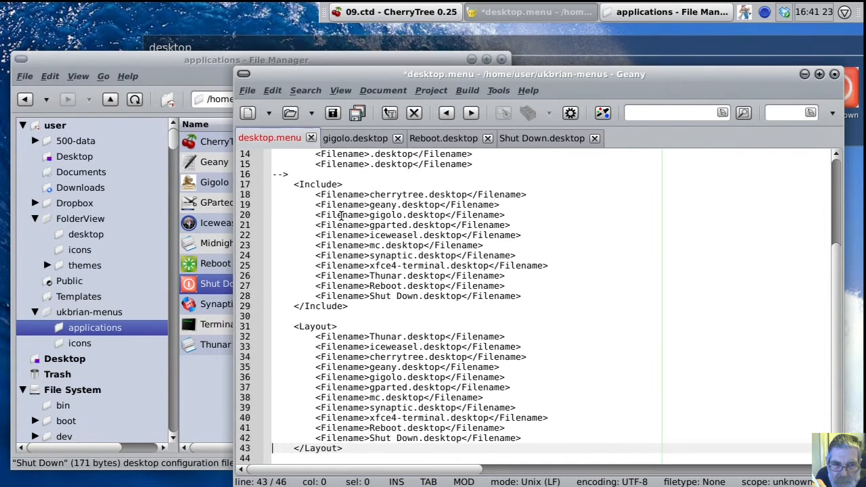
left_click(331, 115)
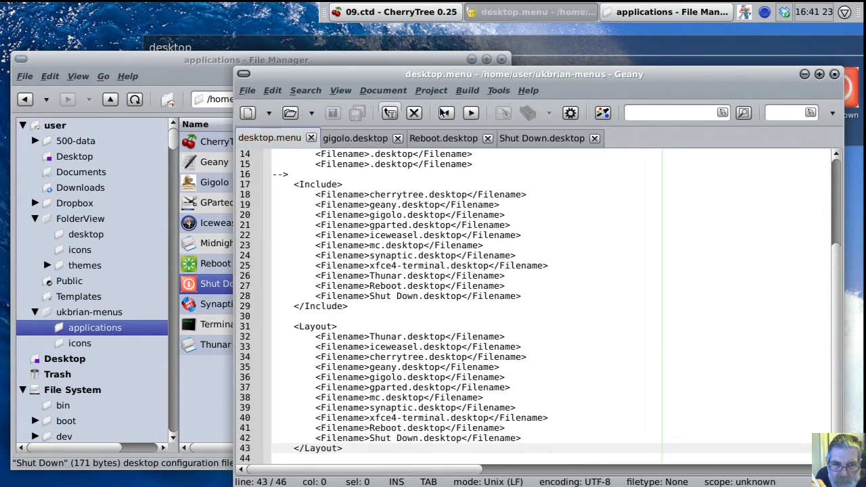
Step: Check the entries in the panel's applications menu and close the Geany, file manager and CherryTree windows
left_click(744, 14)
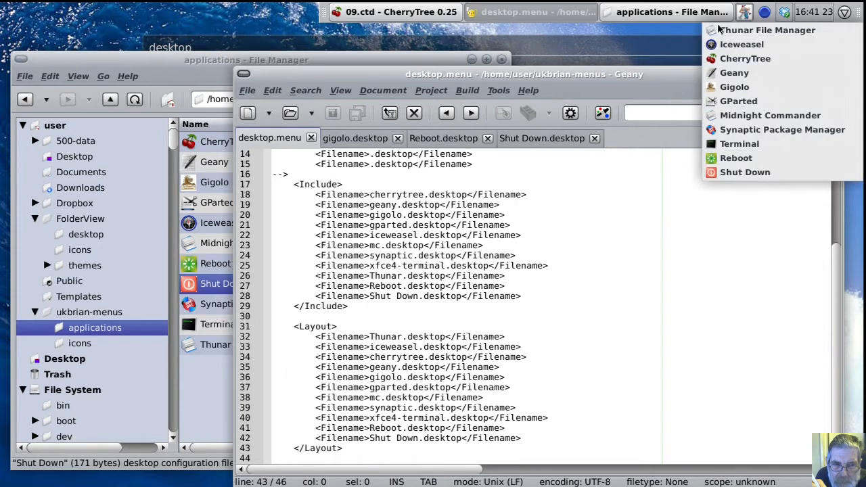
left_click(668, 80)
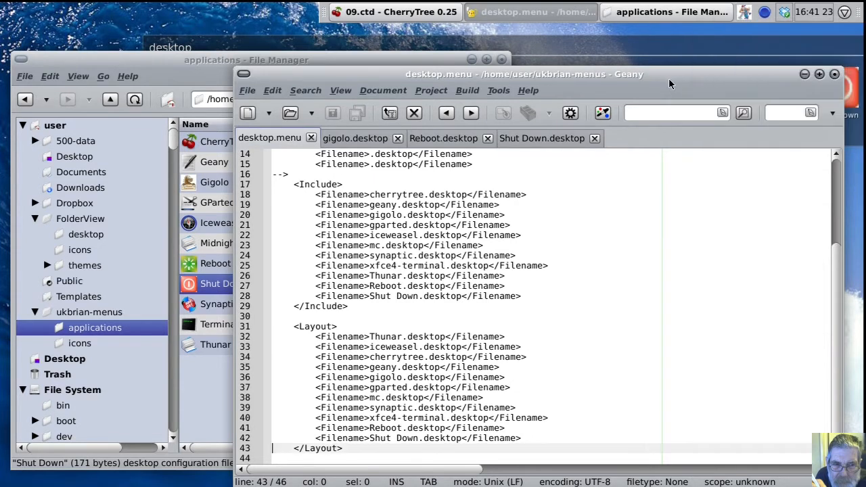
left_click(834, 74)
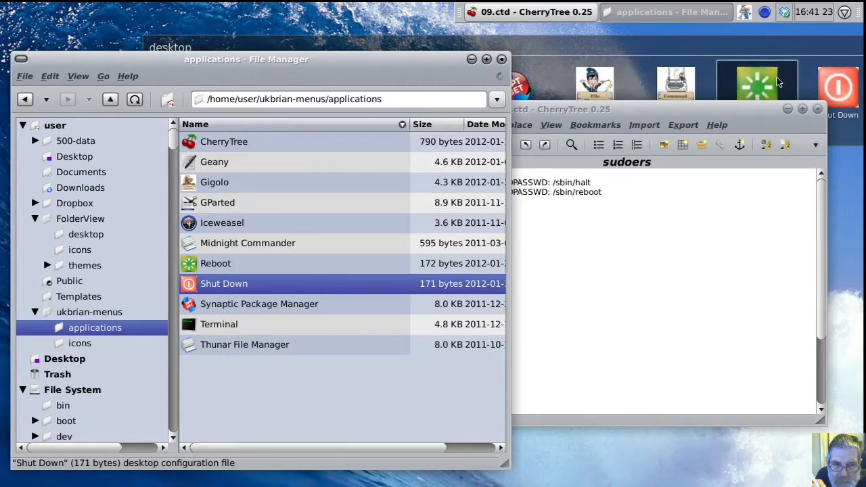
left_click(502, 59)
left_click(818, 111)
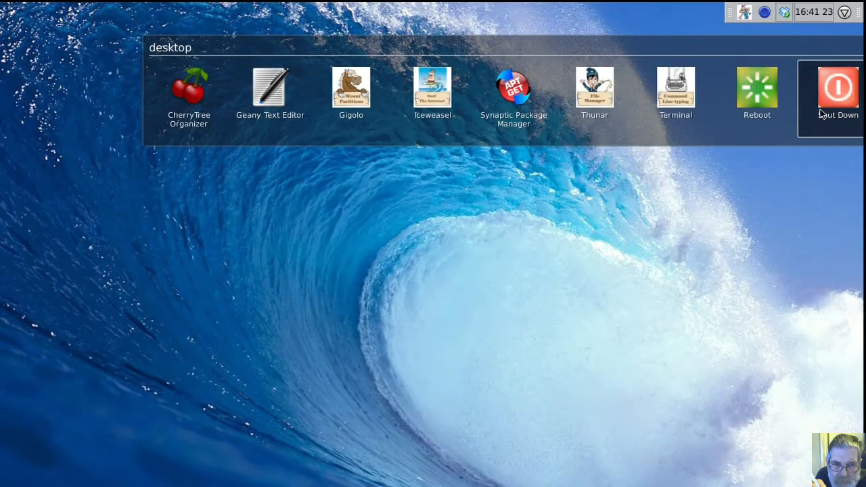
Step: Move the desktop folder view so all its launchers fit on screen, and run Reboot from the panel's applications menu
left_click_drag(767, 50, 666, 42)
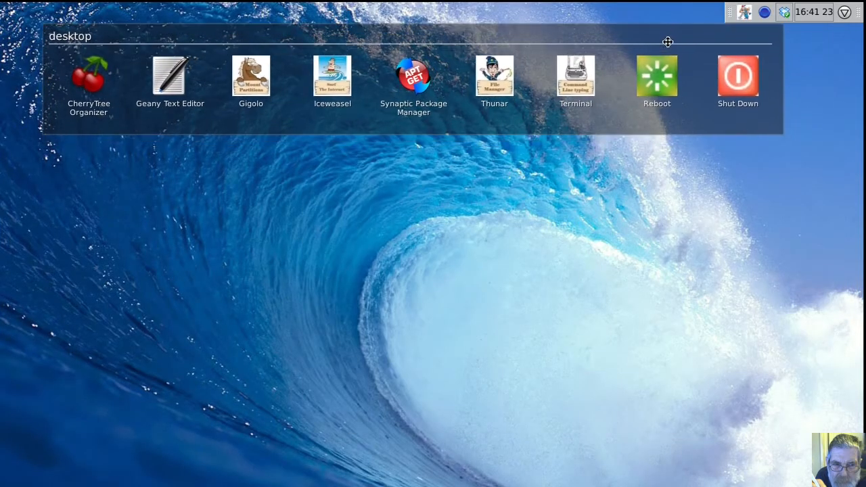
left_click(744, 12)
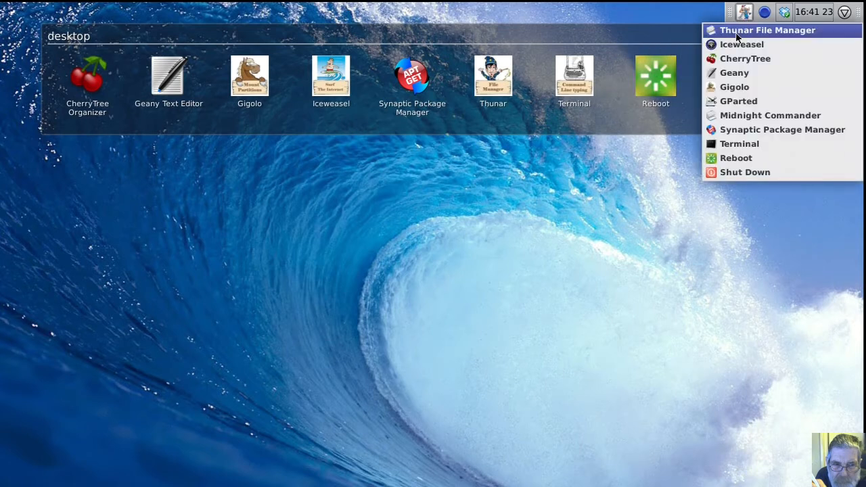
left_click(744, 164)
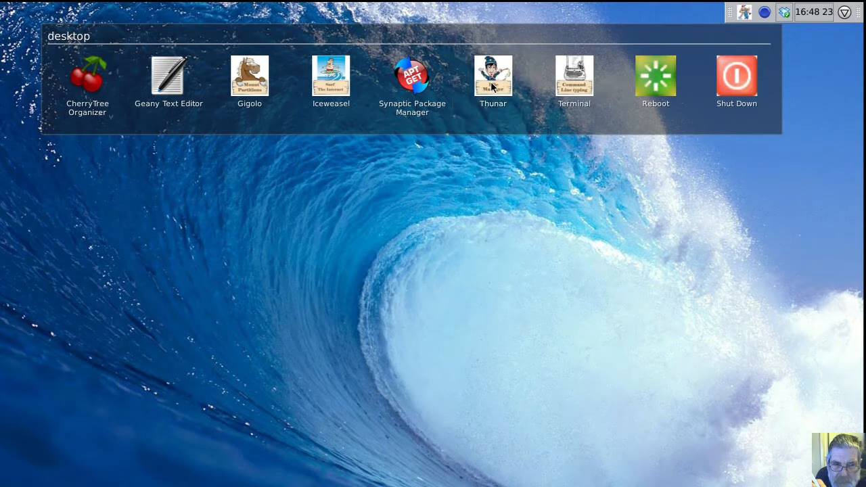
Step: Open the home folder in Thunar and create a tar.gz archive of the ukbrian-menus folder
left_click(492, 86)
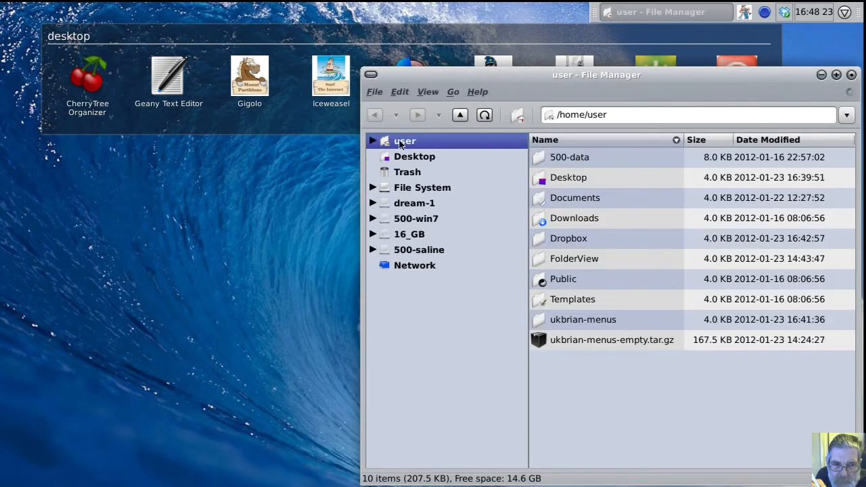
left_click(373, 142)
left_click_drag(441, 79, 306, 58)
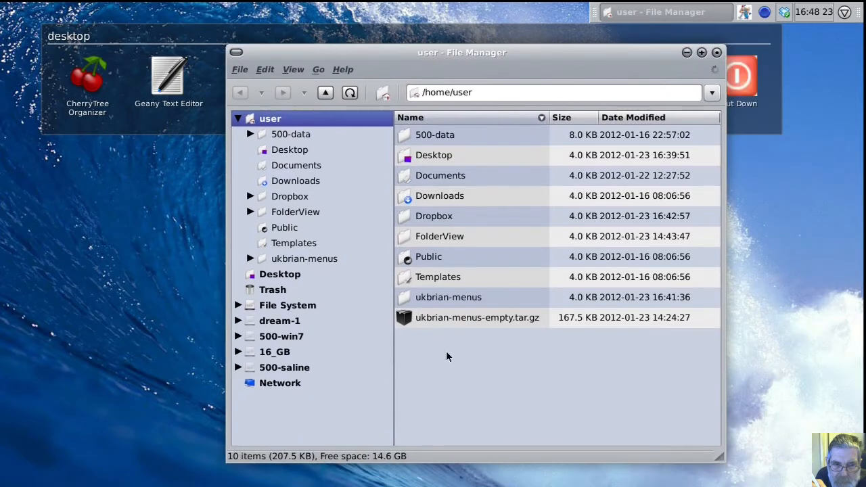
left_click(443, 302)
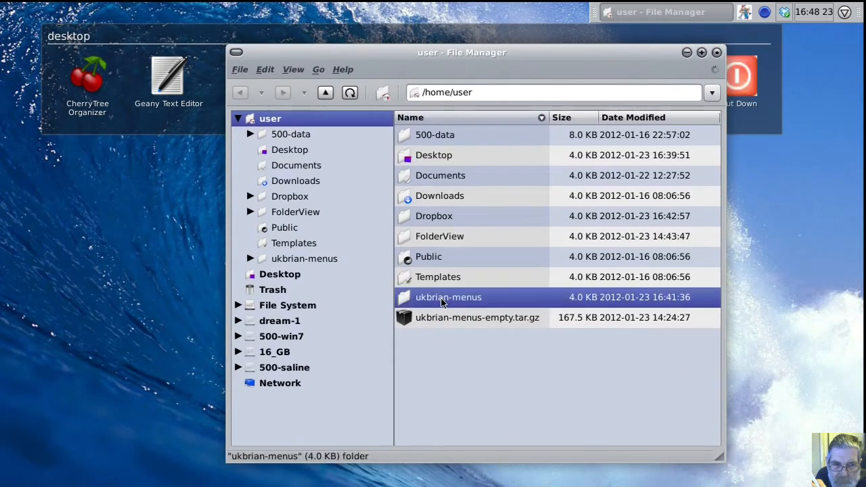
right_click(441, 301)
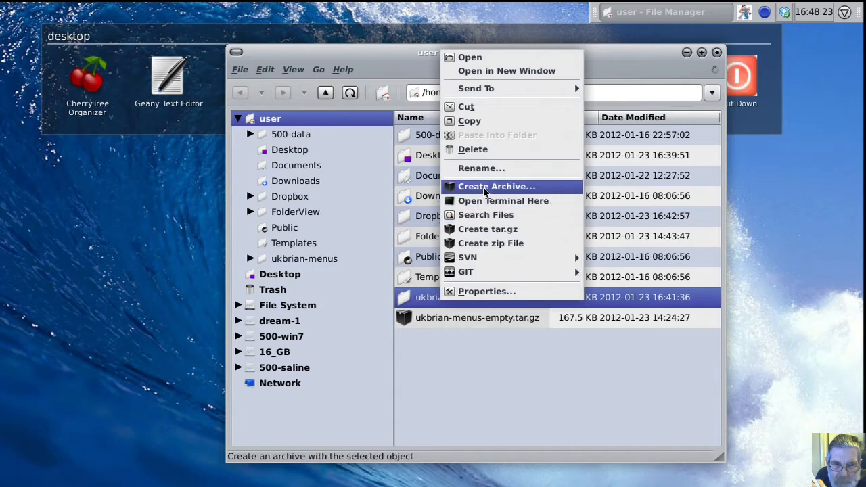
left_click(483, 230)
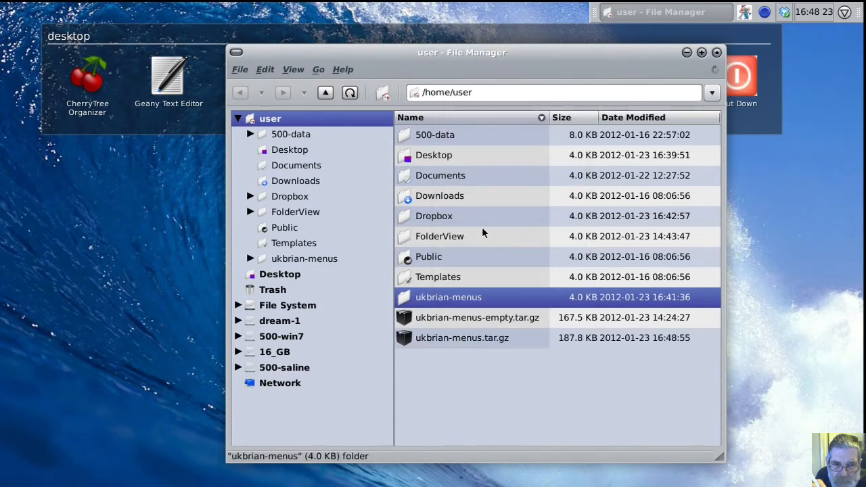
Step: Rename the archive ukbrian-menus.tar.gz as ukbrian-menus-full.tar.gz
left_click(479, 339)
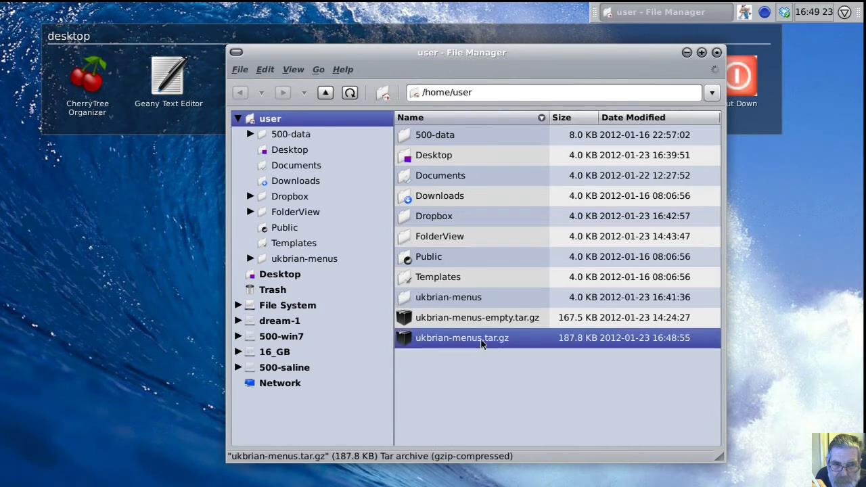
right_click(481, 343)
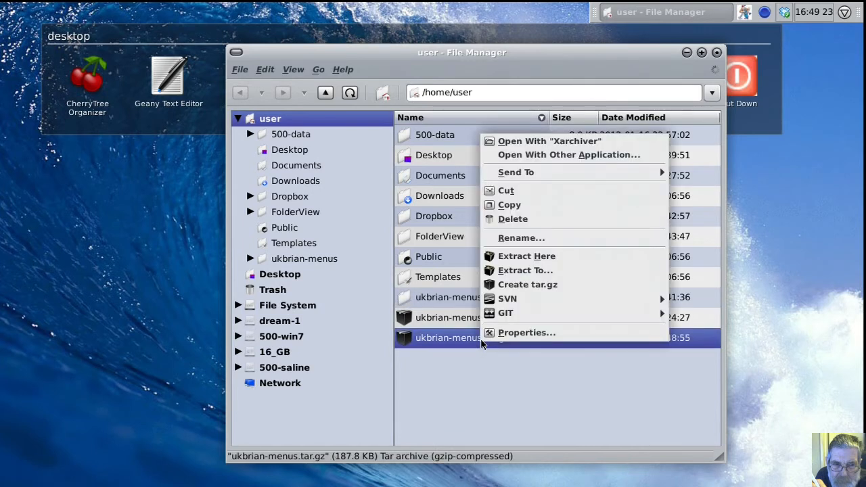
left_click(513, 241)
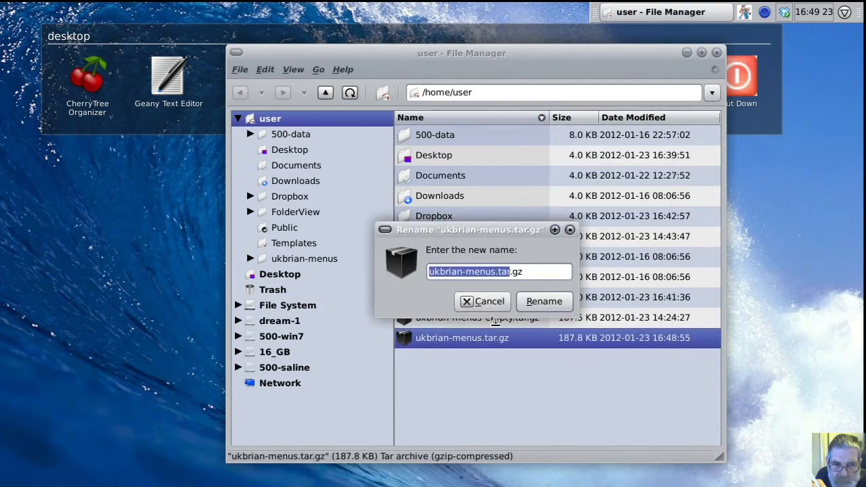
left_click(497, 272)
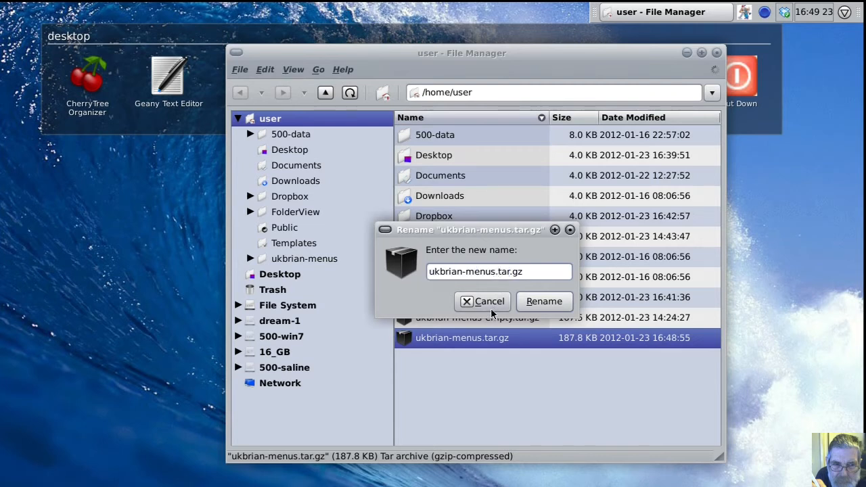
key("BackSpace")
type("-full.")
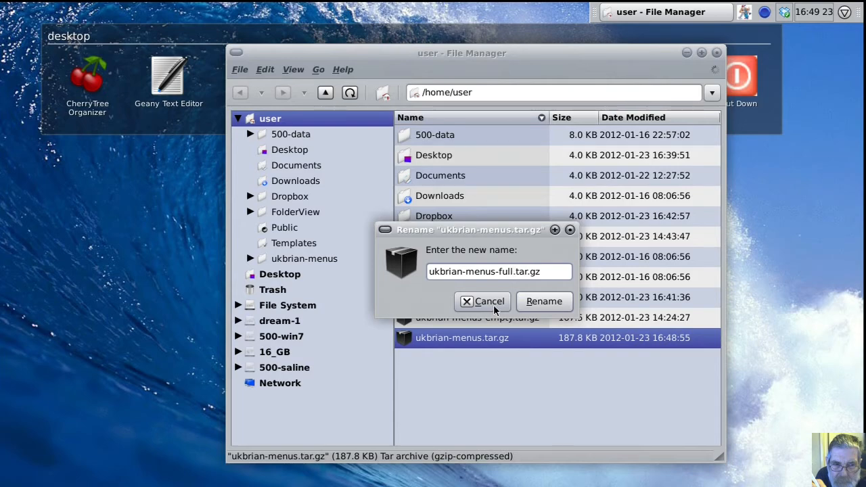
left_click(538, 302)
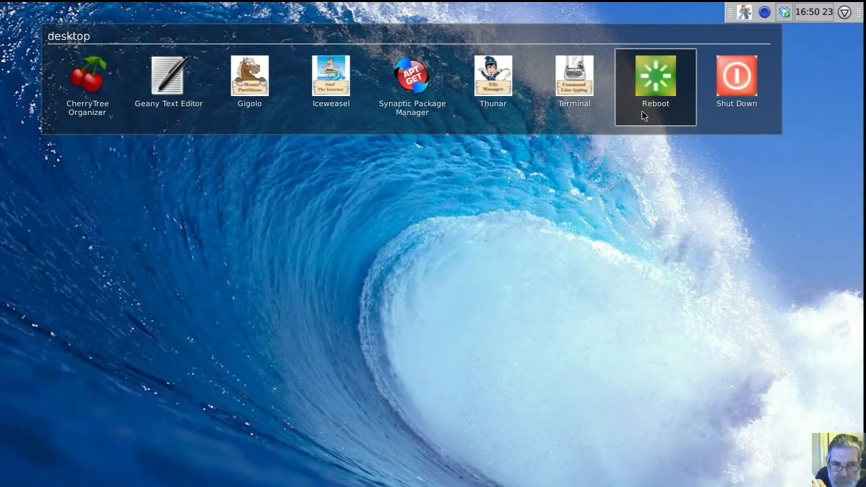
Step: Reopen the home folder in Thunar and remove the Applications Menu item from the panel
left_click(493, 80)
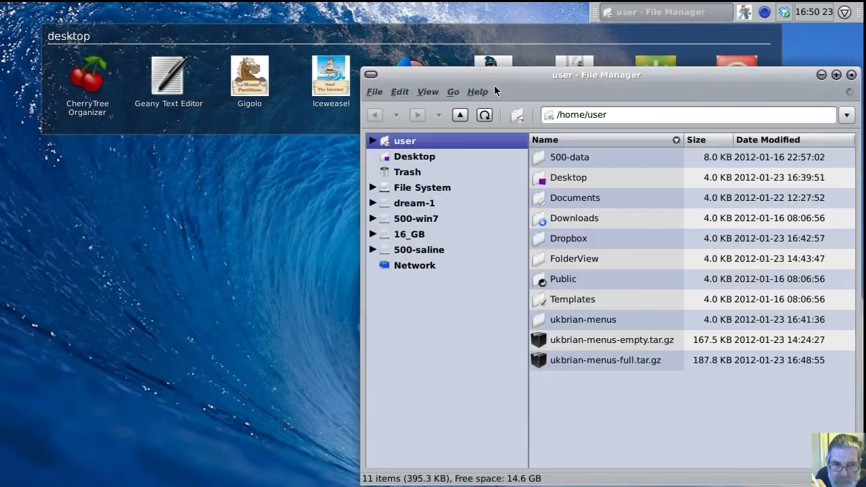
left_click(539, 323)
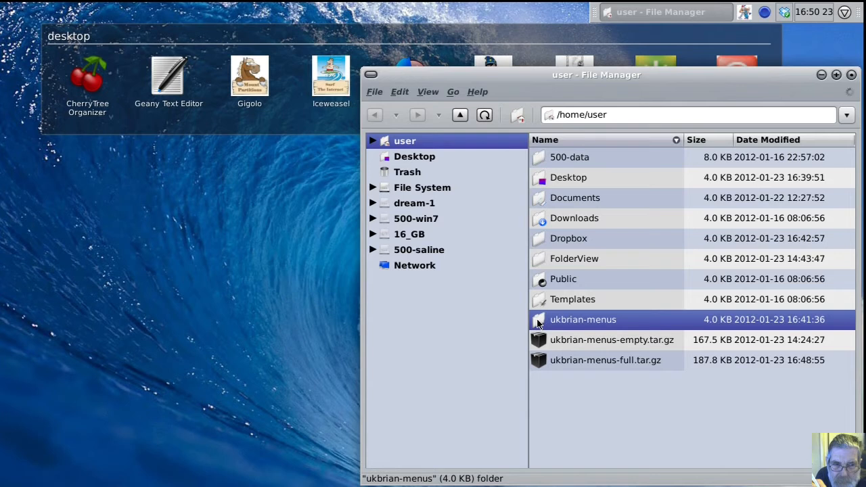
right_click(745, 13)
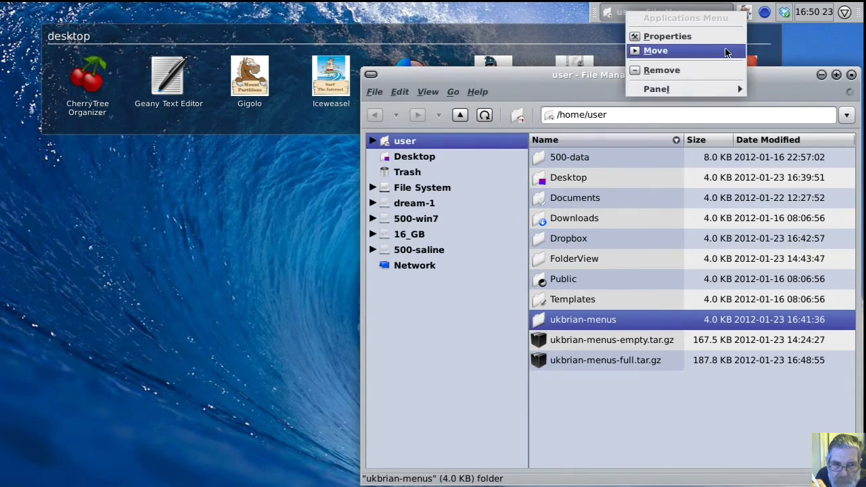
left_click(725, 70)
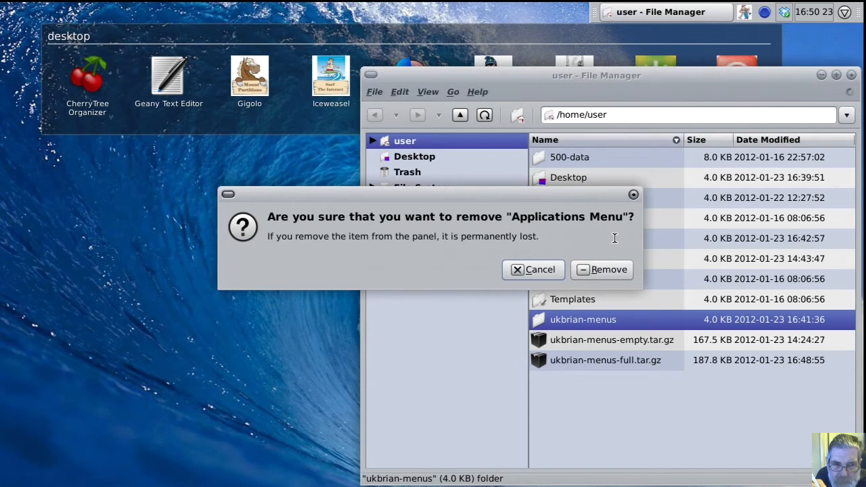
left_click(600, 269)
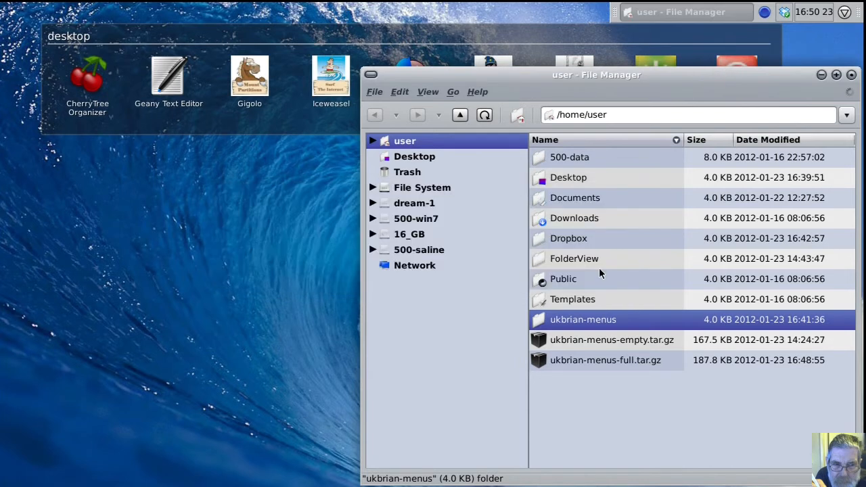
Step: Permanently delete the ukbrian-menus folder and restore it by extracting ukbrian-menus-full.tar.gz into the home folder
right_click(583, 325)
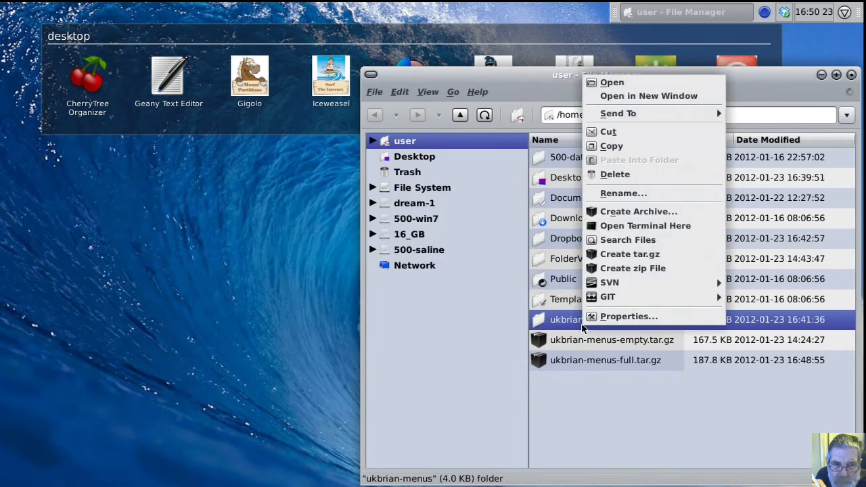
left_click(608, 177)
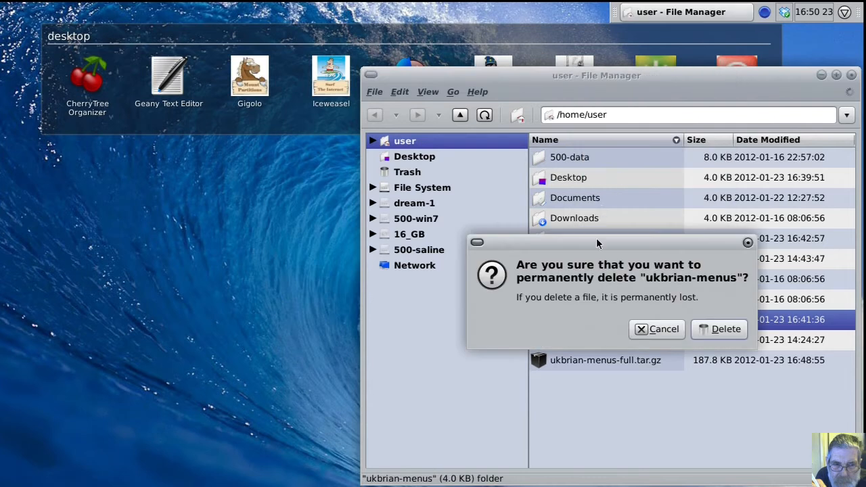
left_click(709, 329)
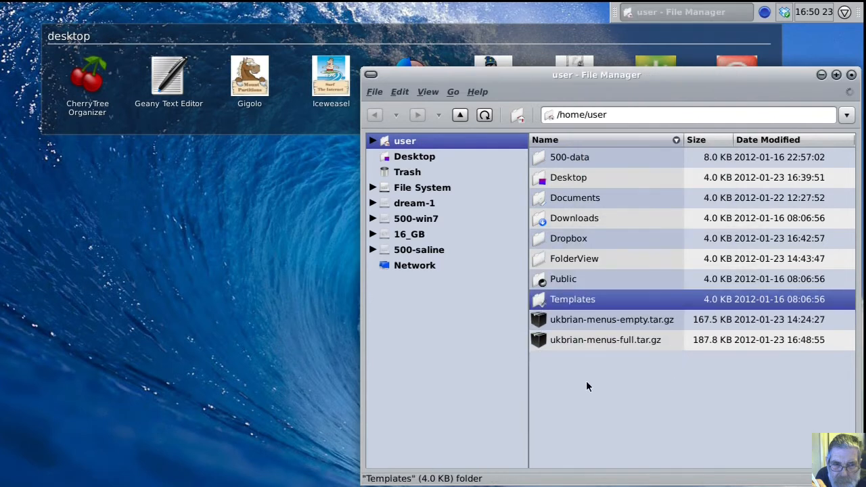
right_click(572, 342)
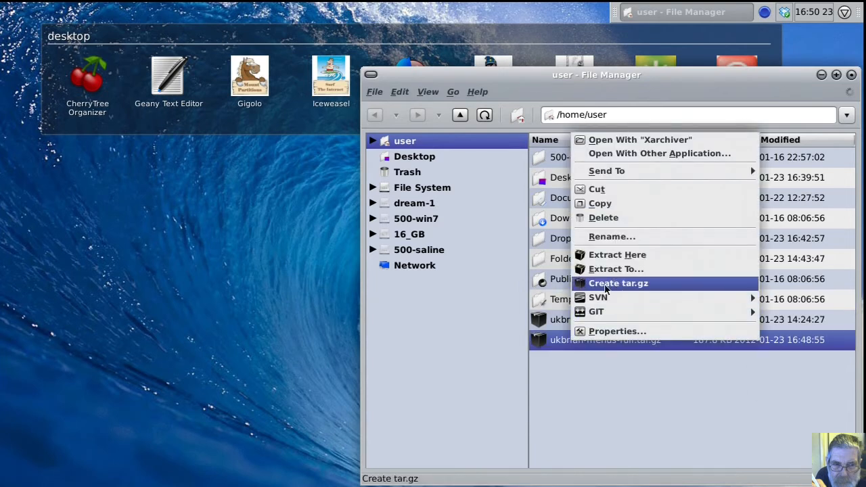
left_click(612, 255)
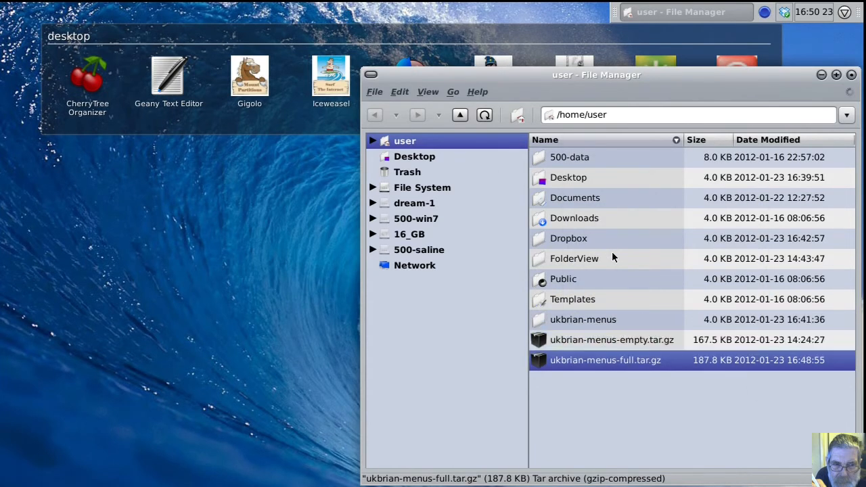
Step: Open install-ukbrian.sh from the ukbrian-menus folder in Geany and examine how its two sed lines replace /home/user with $HOME
double_click(542, 320)
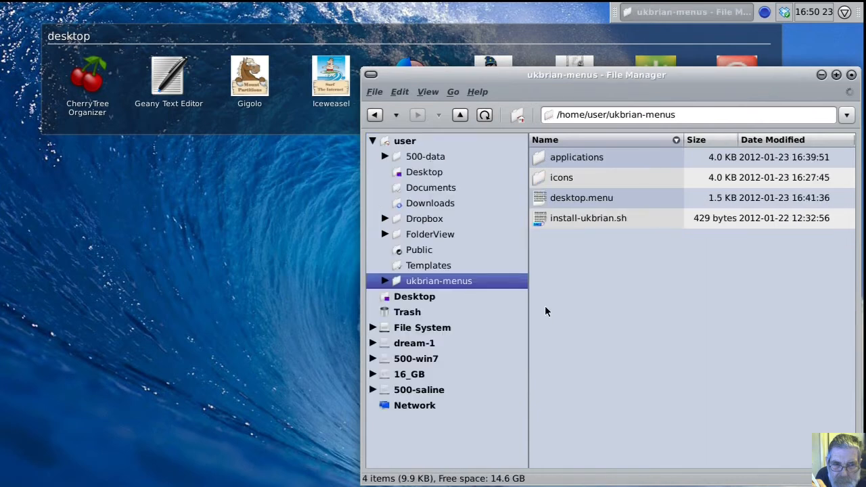
left_click(551, 221)
right_click(552, 219)
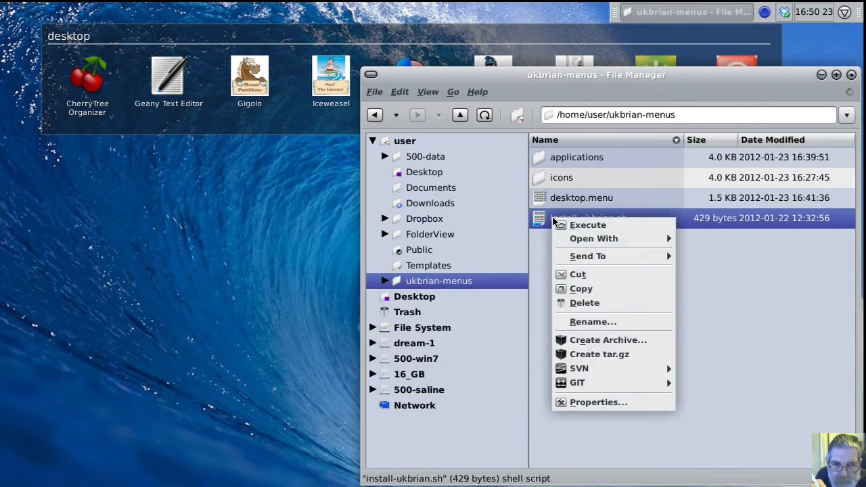
mouse_move(575, 244)
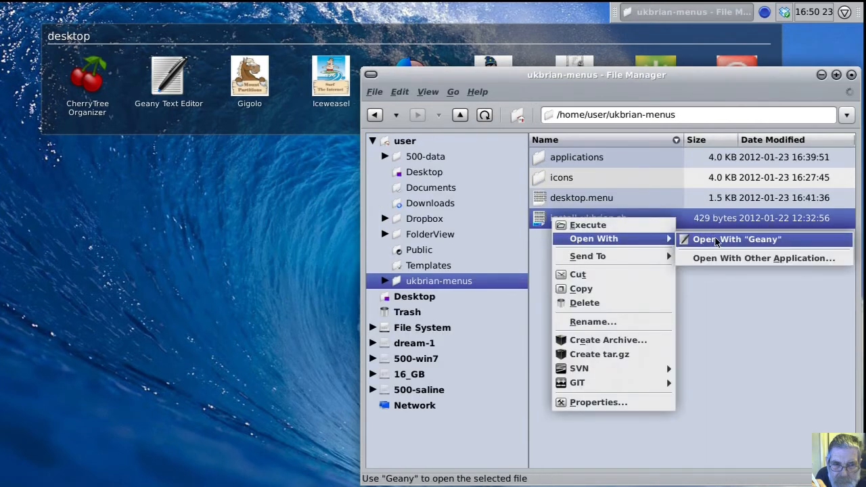
left_click(715, 241)
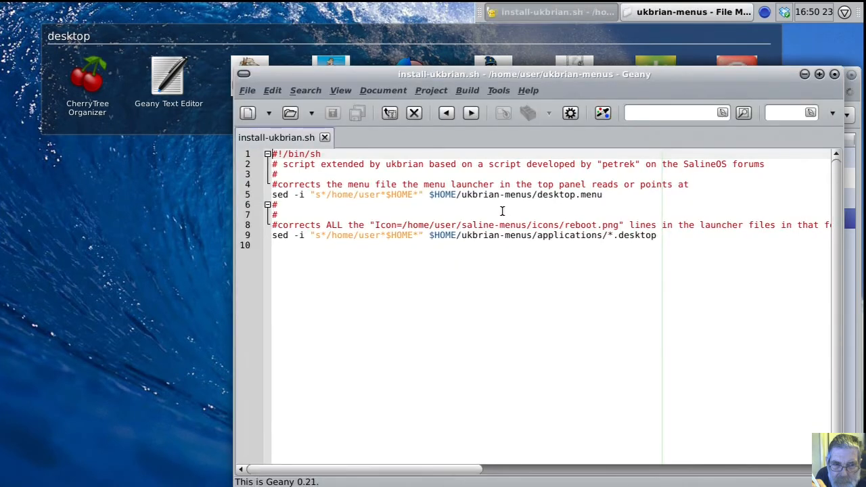
left_click_drag(358, 194, 380, 194)
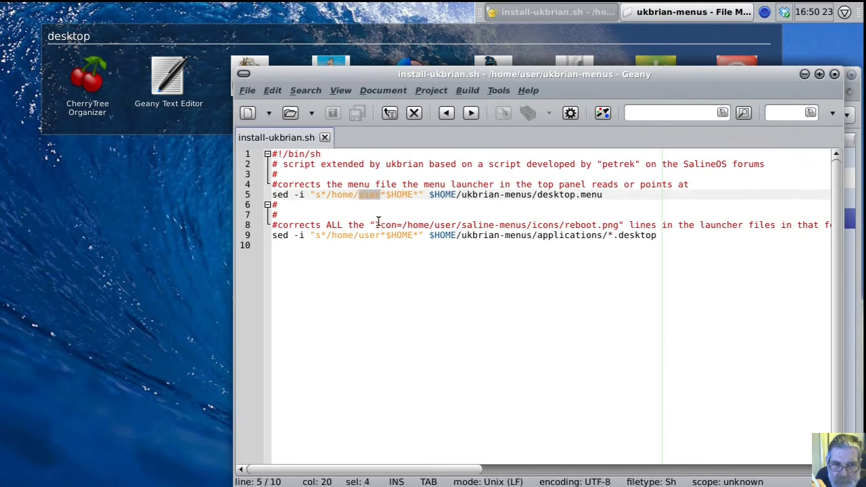
left_click(444, 195)
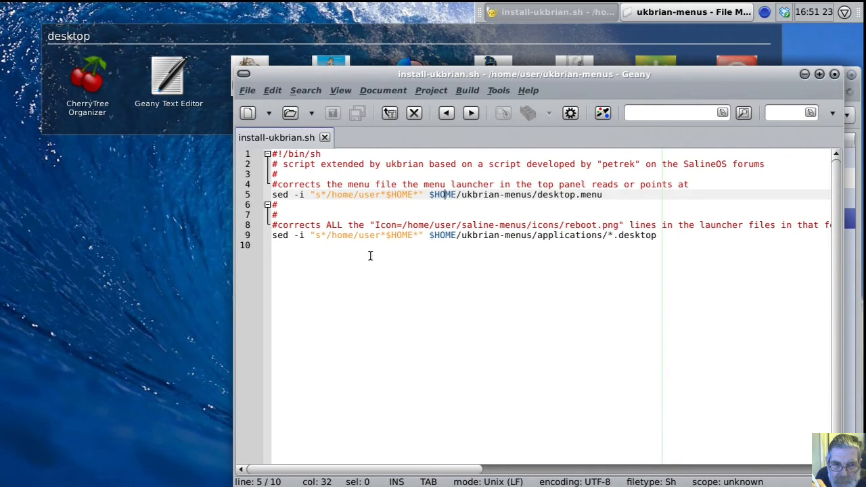
left_click_drag(359, 235, 378, 236)
left_click(439, 236)
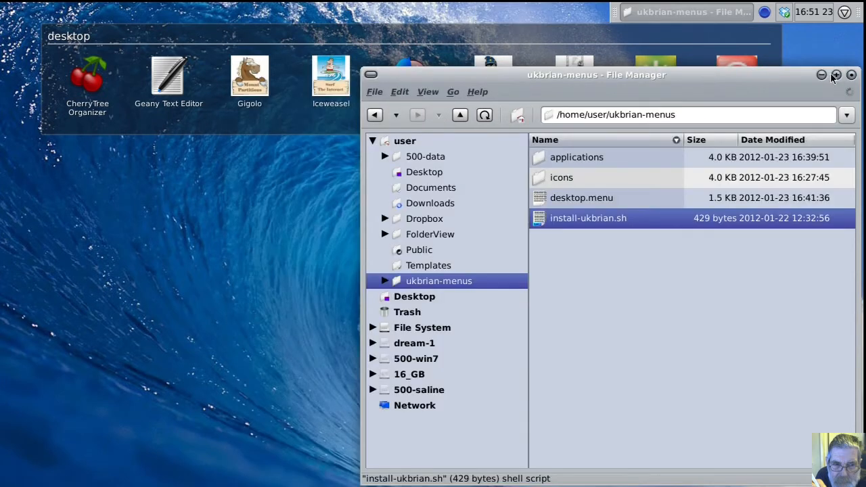
Step: Close Geany and execute install-ukbrian.sh in the ukbrian-menus folder
left_click(834, 74)
right_click(594, 215)
left_click(604, 231)
Step: Add a new Applications Menu item to the Xfce panel
right_click(614, 19)
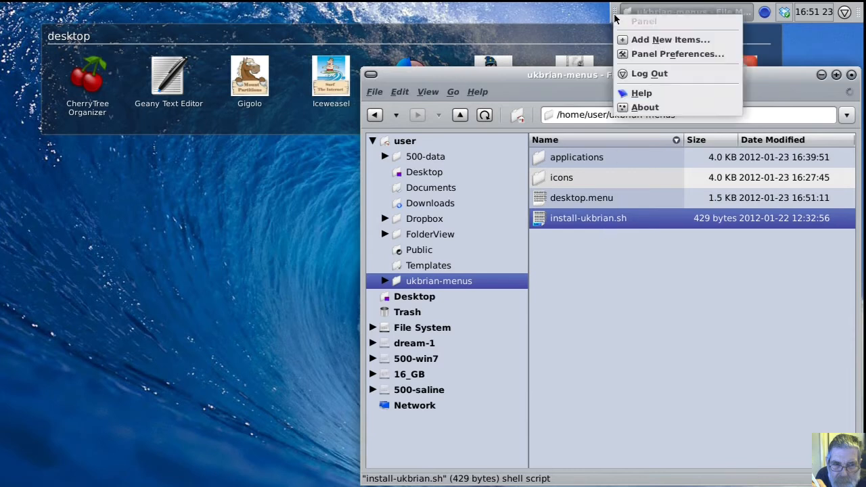
left_click(642, 40)
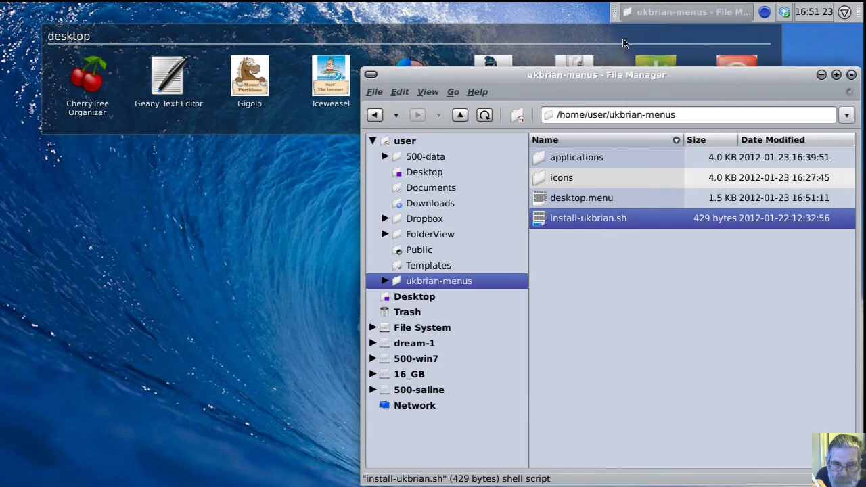
left_click(467, 234)
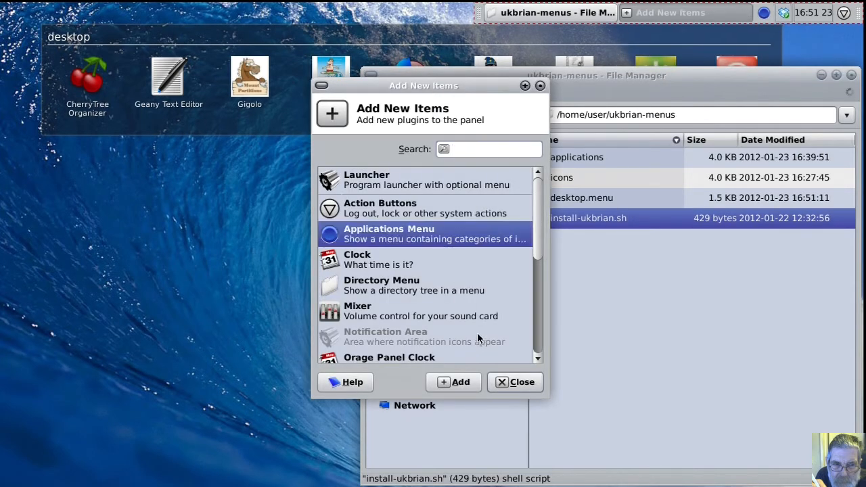
left_click(467, 383)
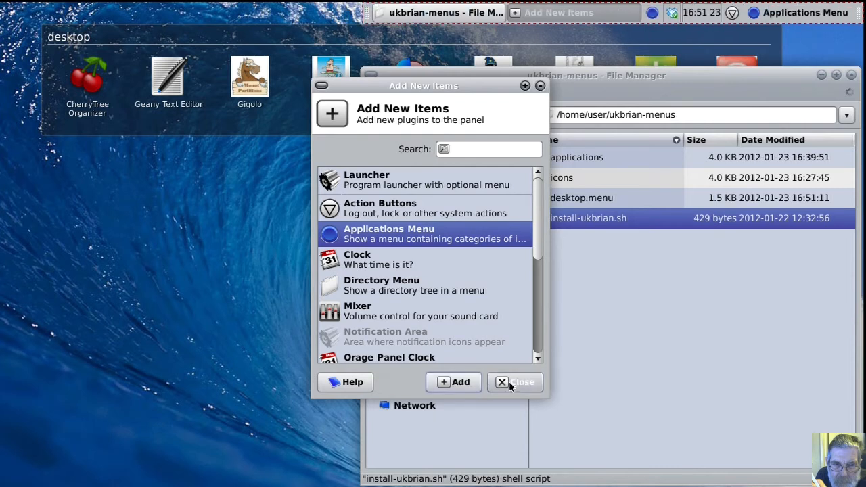
left_click(509, 381)
Step: Hide the new Applications Menu's button title and set its icon to installing-01.png from the ukbrian-menus icons folder
right_click(759, 14)
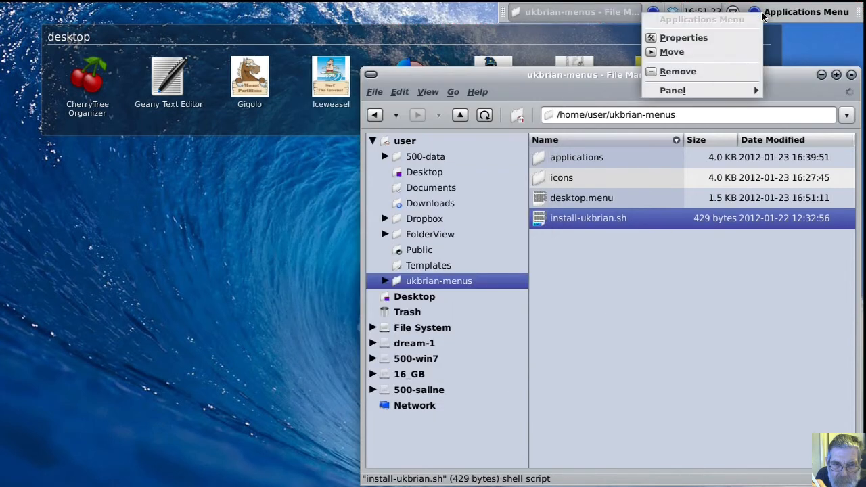
left_click(741, 39)
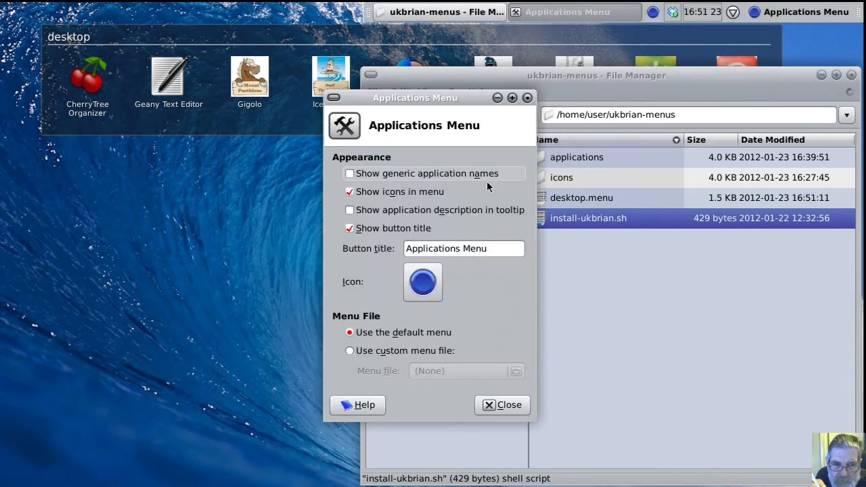
left_click(362, 230)
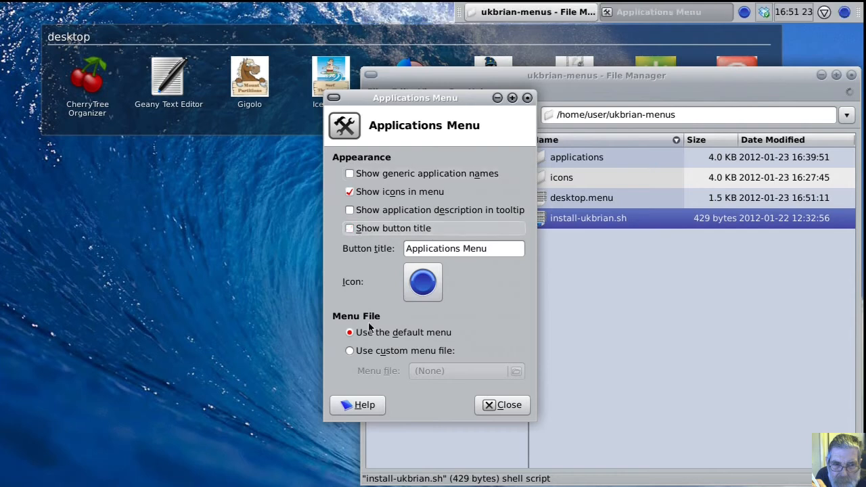
left_click(423, 282)
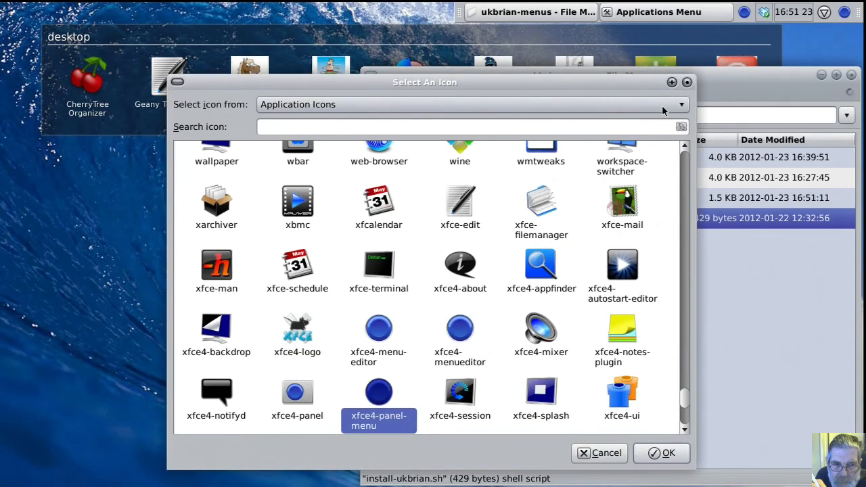
left_click(680, 107)
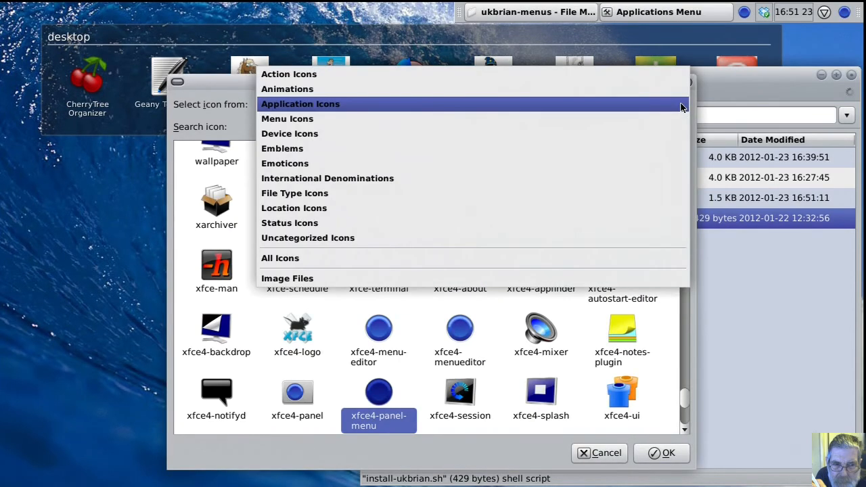
left_click(614, 277)
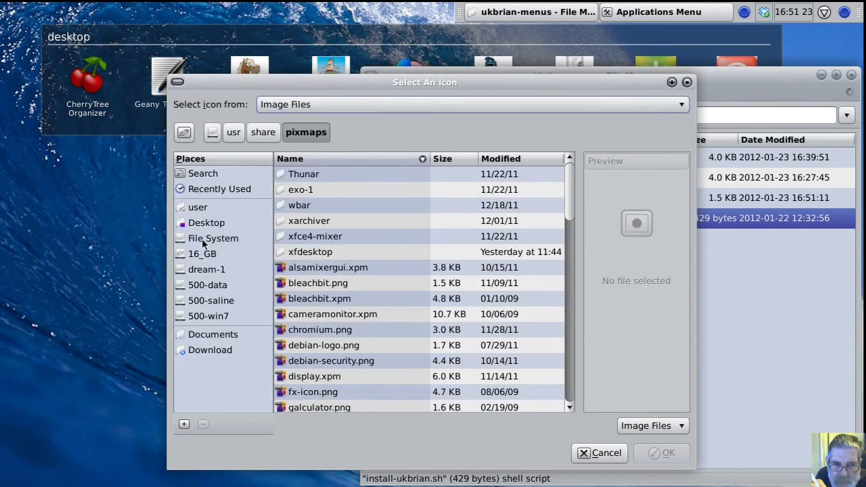
left_click(201, 210)
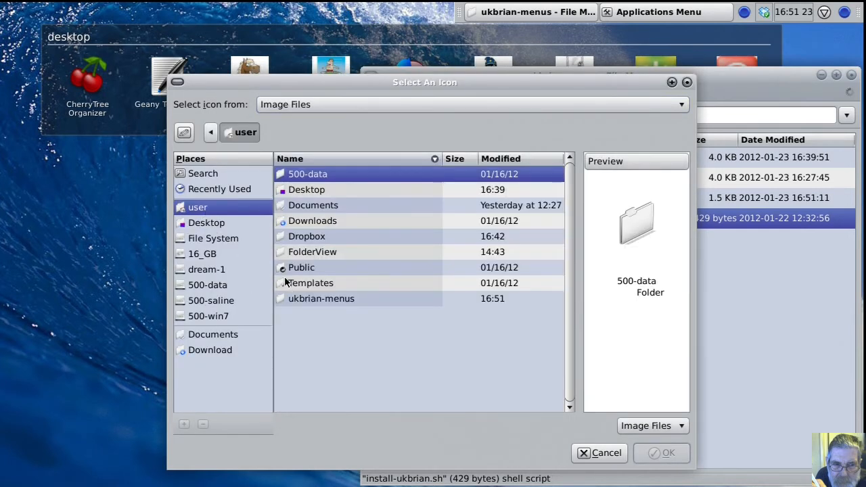
double_click(283, 299)
double_click(284, 193)
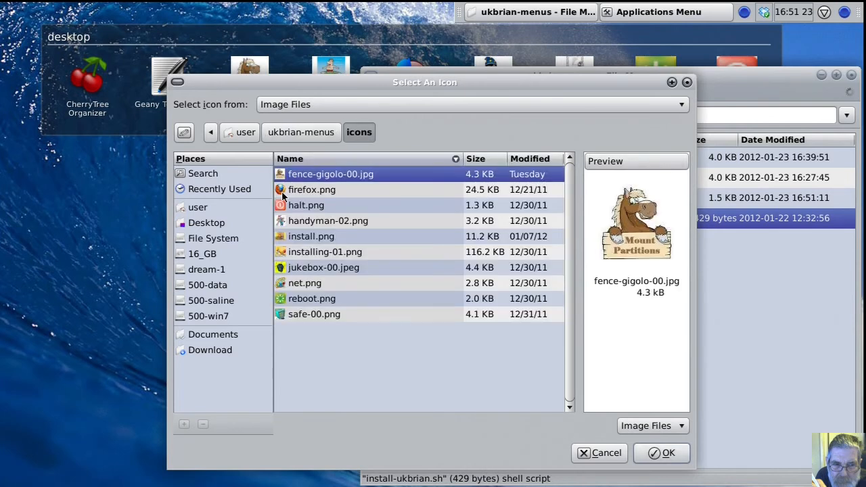
left_click(299, 251)
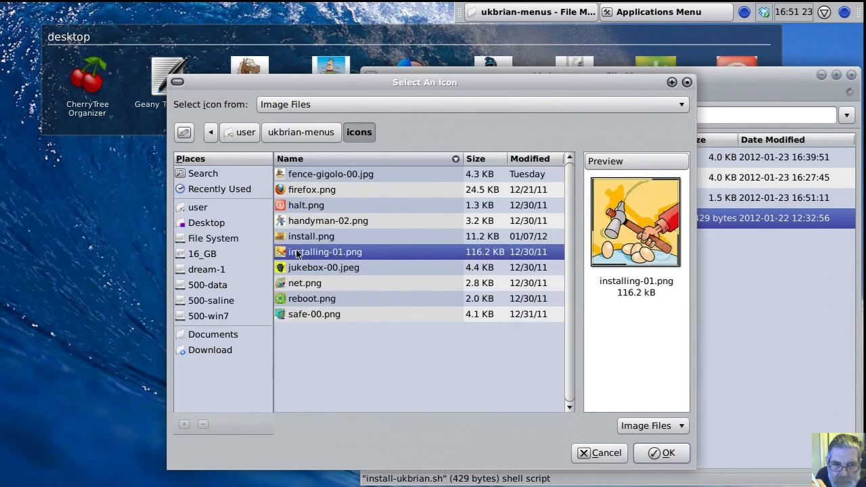
left_click(653, 453)
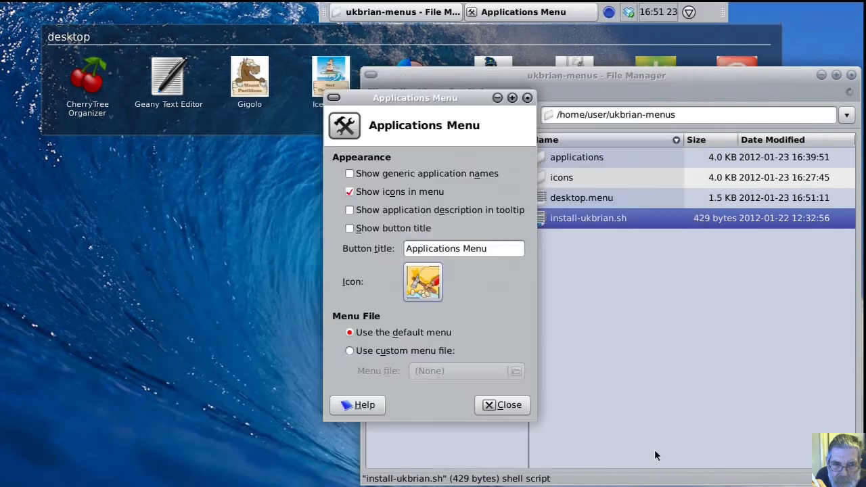
Step: Make the Applications Menu use the custom menu file desktop.menu from ukbrian-menus and close its properties
left_click(354, 351)
left_click(516, 371)
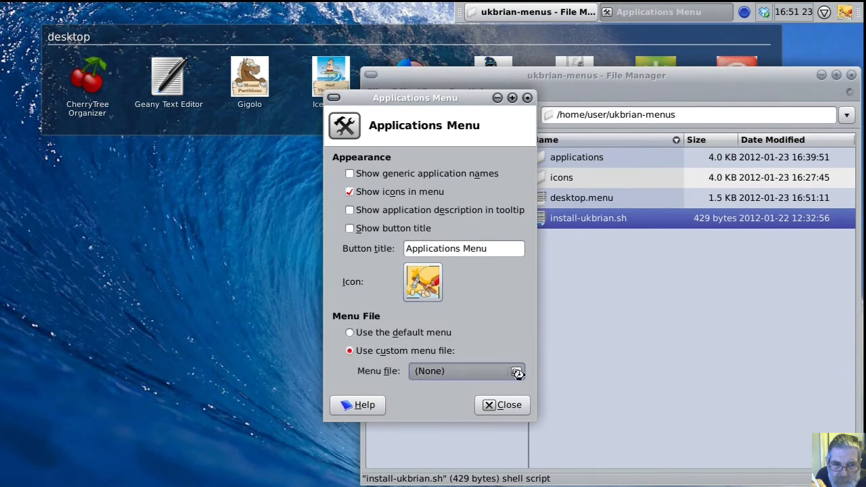
left_click(200, 175)
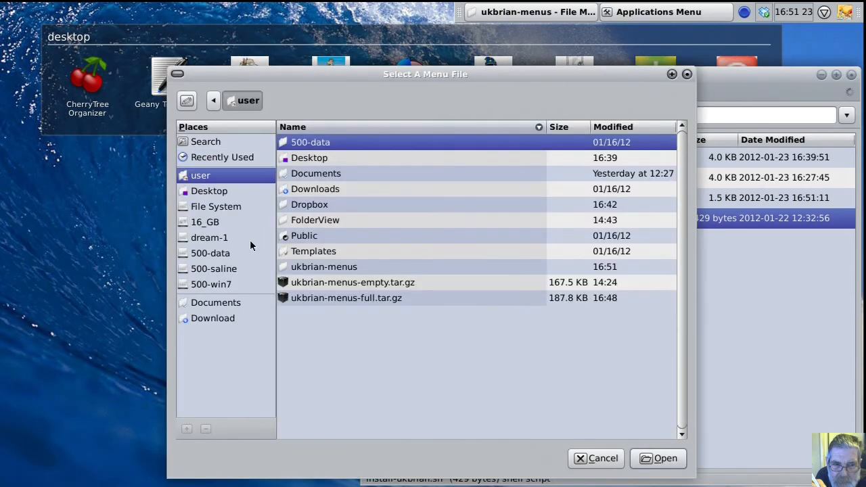
double_click(291, 268)
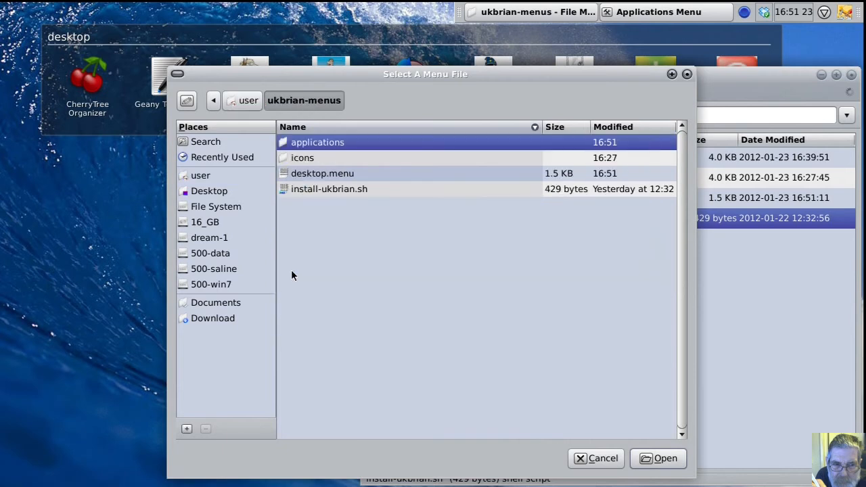
left_click(316, 174)
left_click(654, 459)
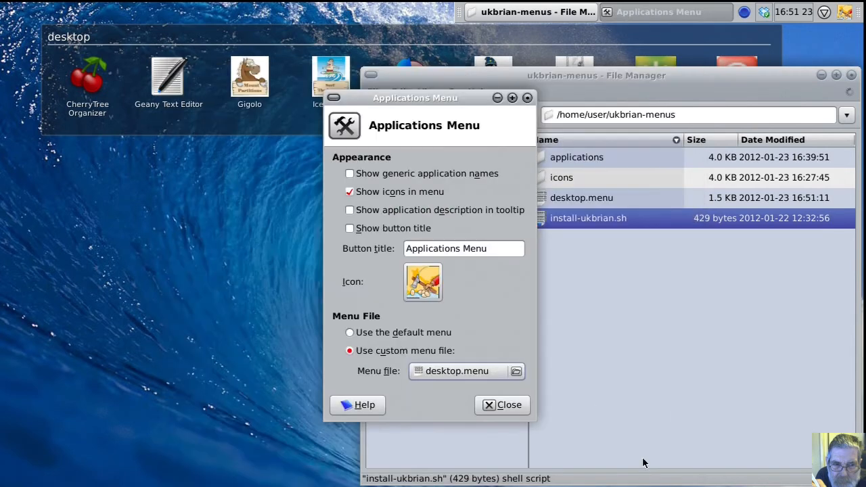
left_click(508, 406)
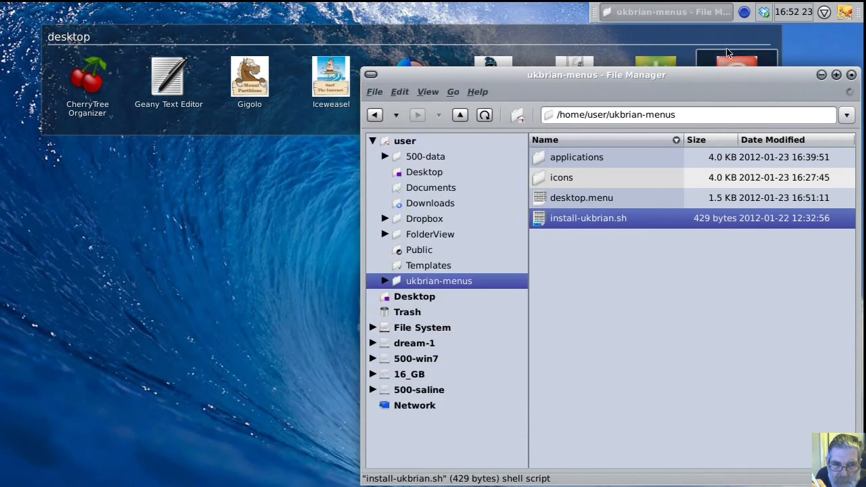
Step: Move the custom Applications Menu item along the panel to just before the blue-circle menu
right_click(849, 19)
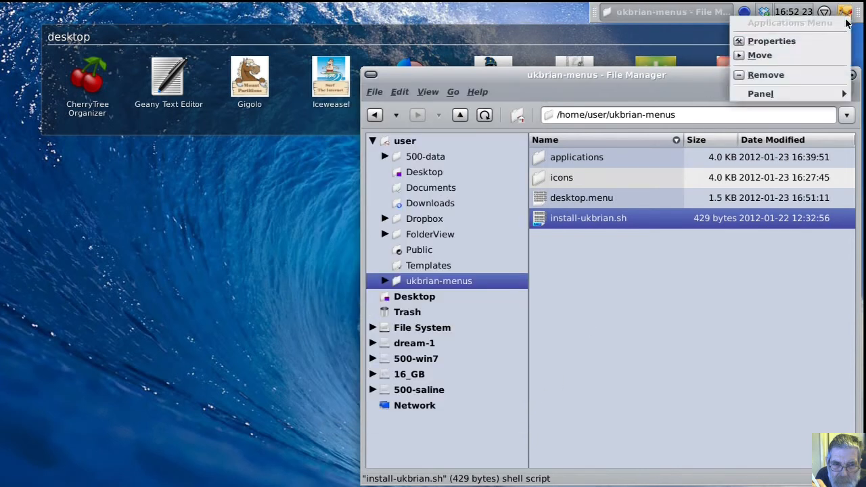
left_click(829, 55)
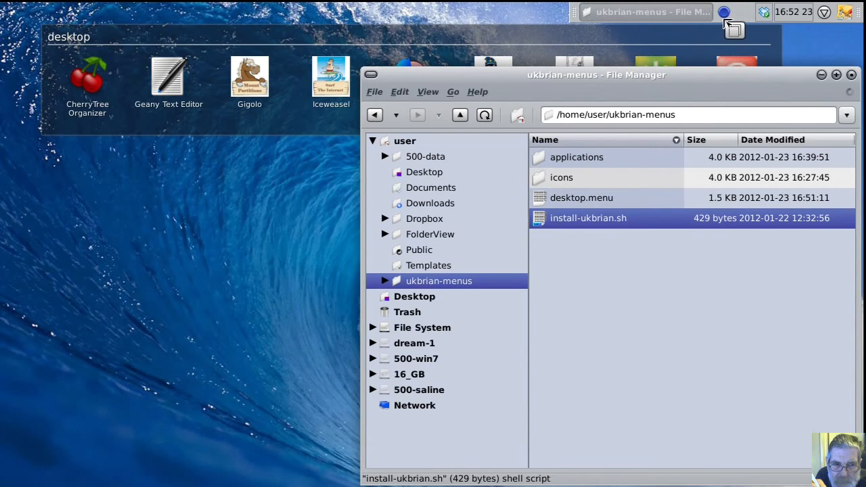
left_click(719, 27)
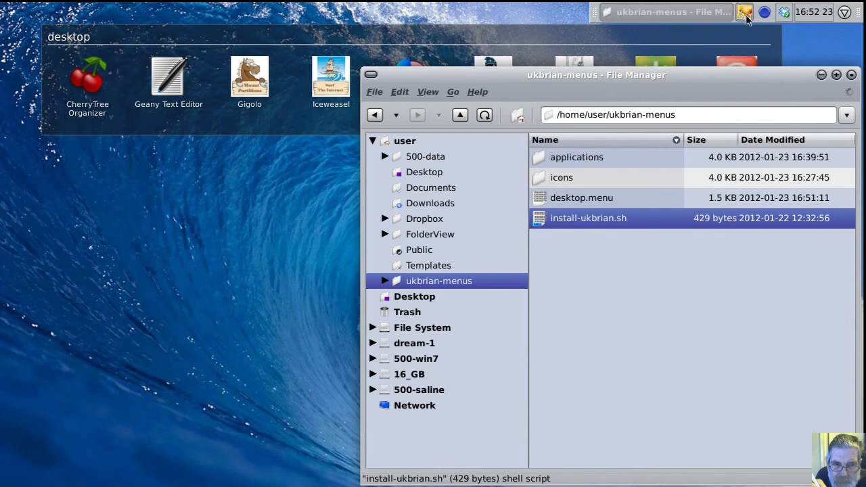
Step: Open the custom panel menu to check its launchers, including Reboot and Shut Down, and close the file manager window
left_click(746, 17)
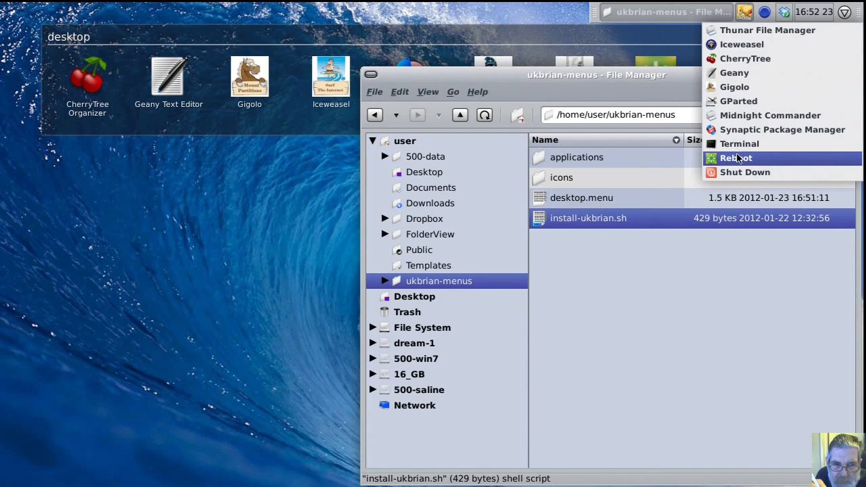
left_click(740, 115)
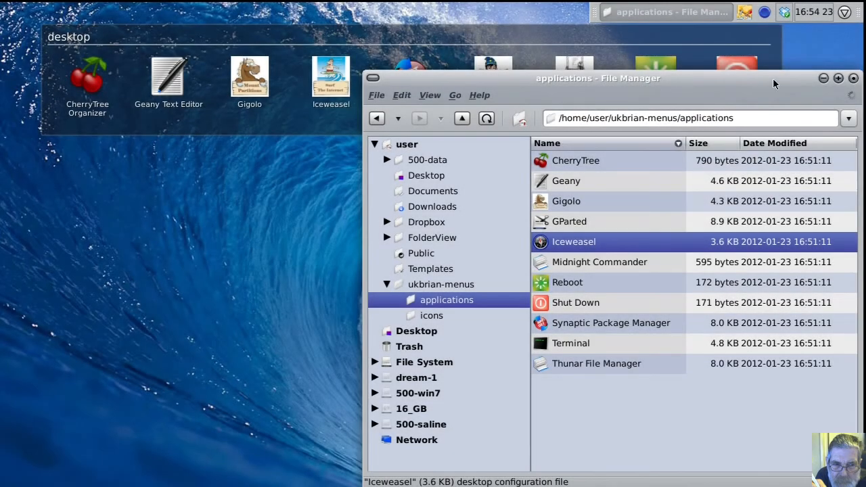
left_click(853, 78)
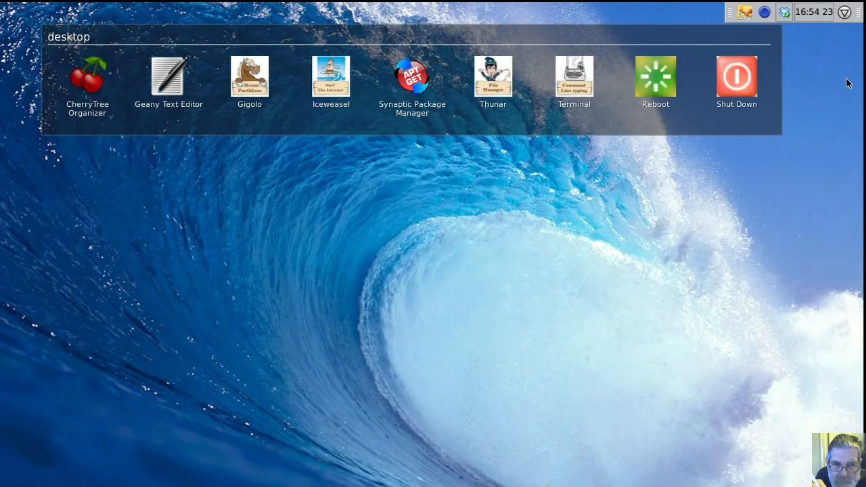
left_click(740, 80)
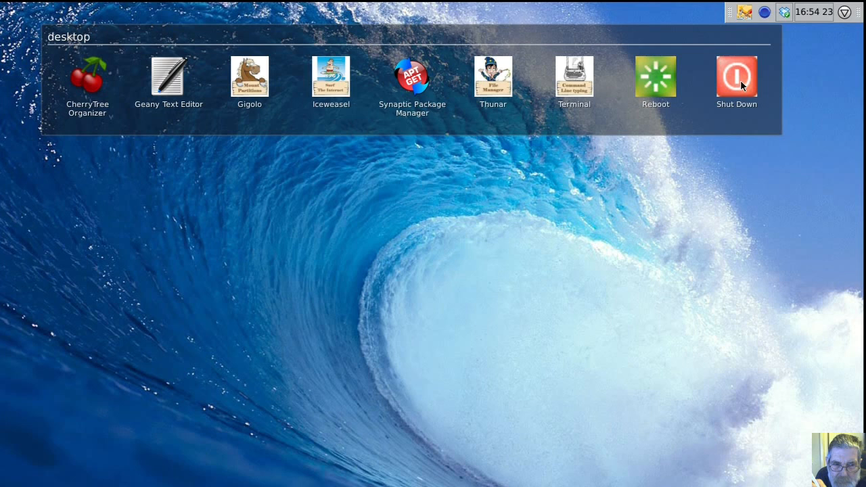